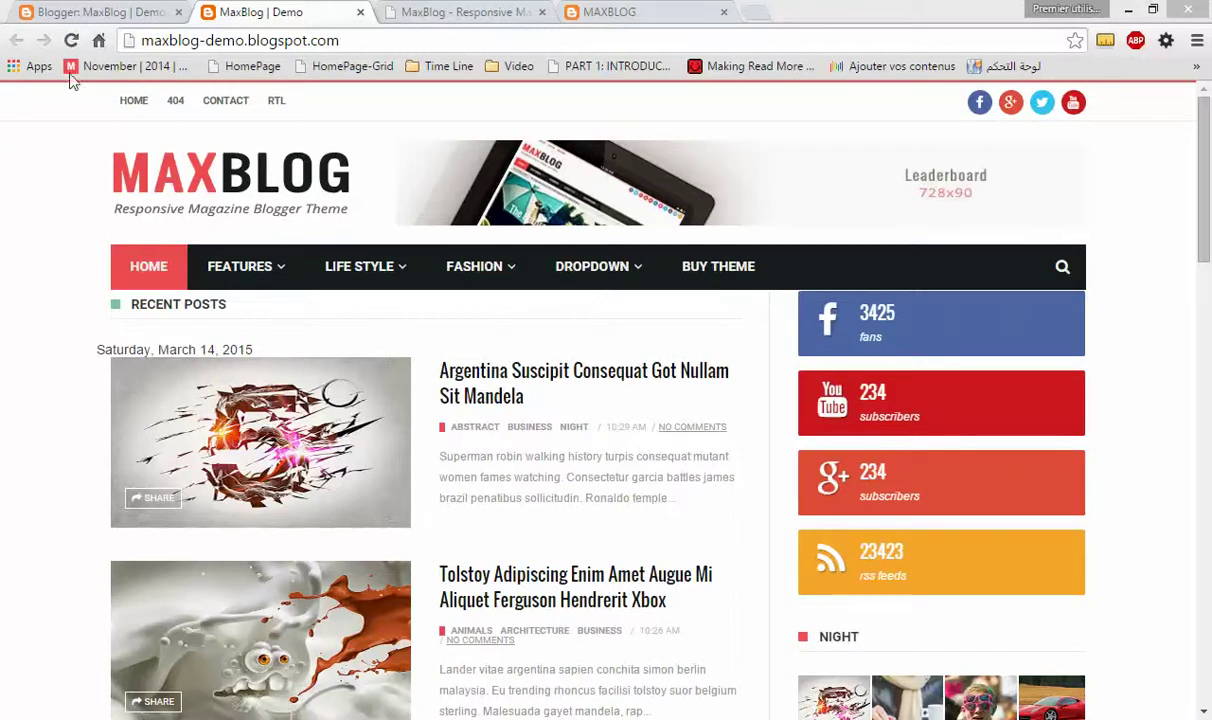
Return to the MaxBlog | Demo blog's Layout page in the Blogger dashboard
{"action": "left_click", "coordinate": [70, 14]}
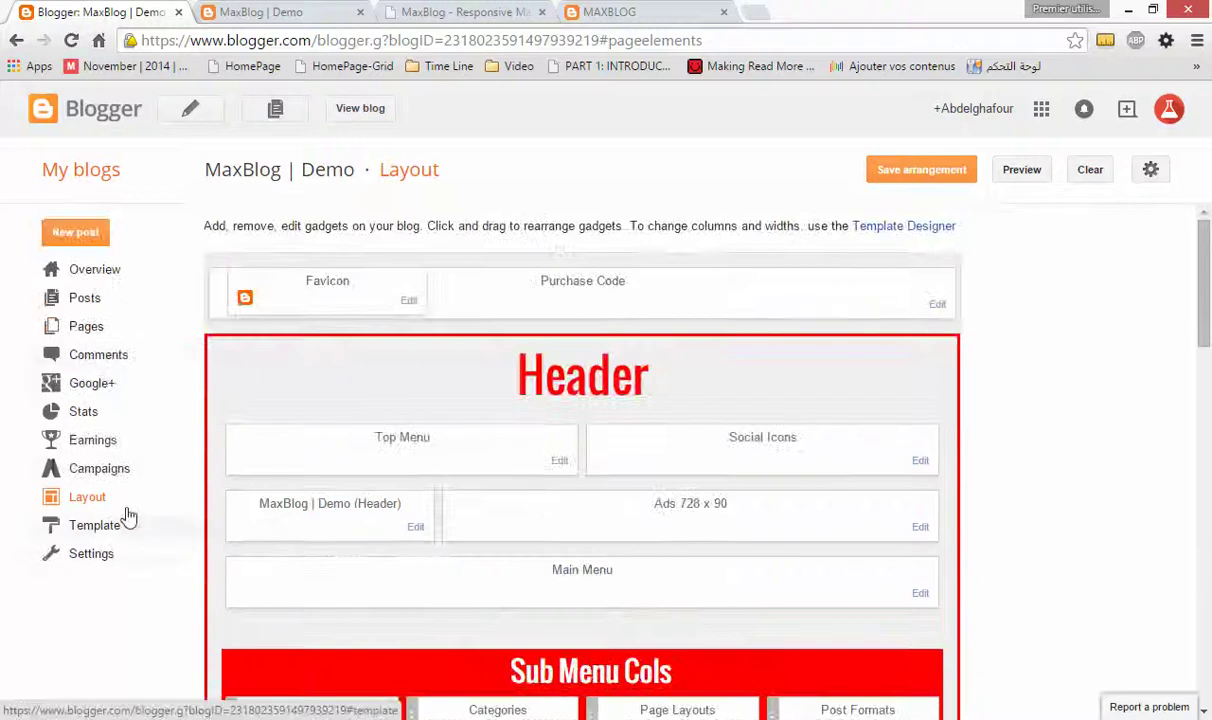
{"action": "scroll", "coordinate": [338, 473], "scroll_direction": "down", "scroll_amount": 15}
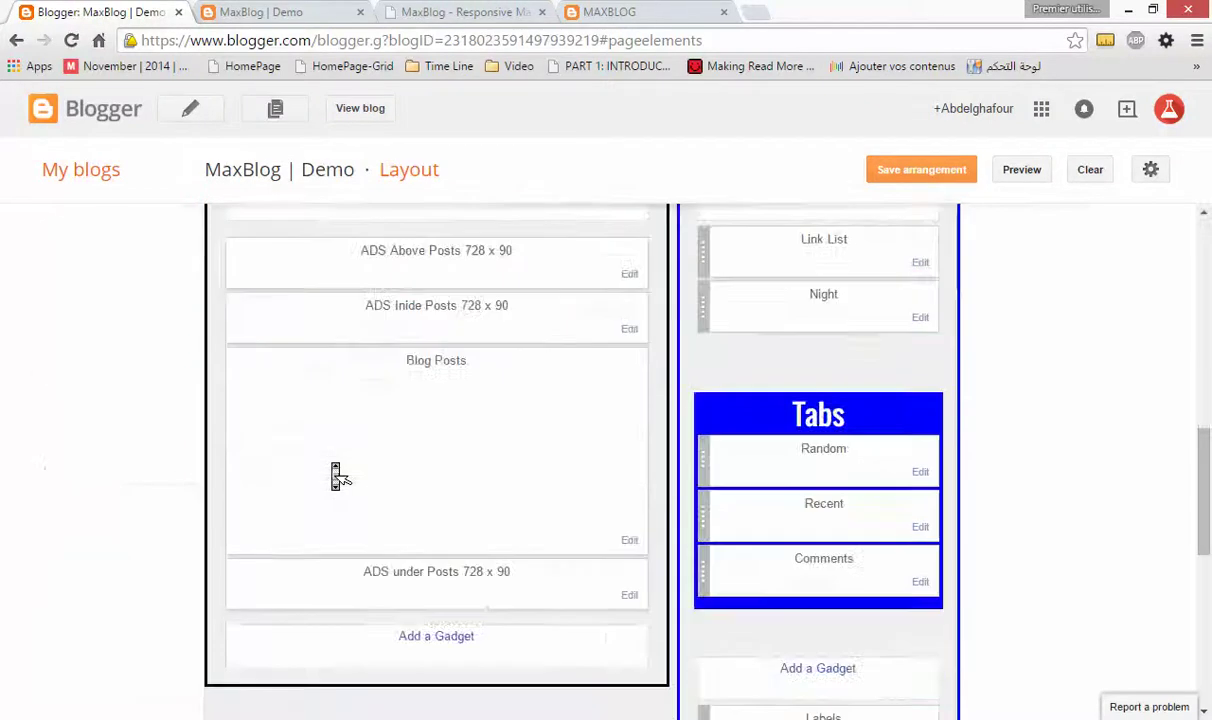
{"action": "scroll", "coordinate": [338, 476], "scroll_direction": "up", "scroll_amount": 15}
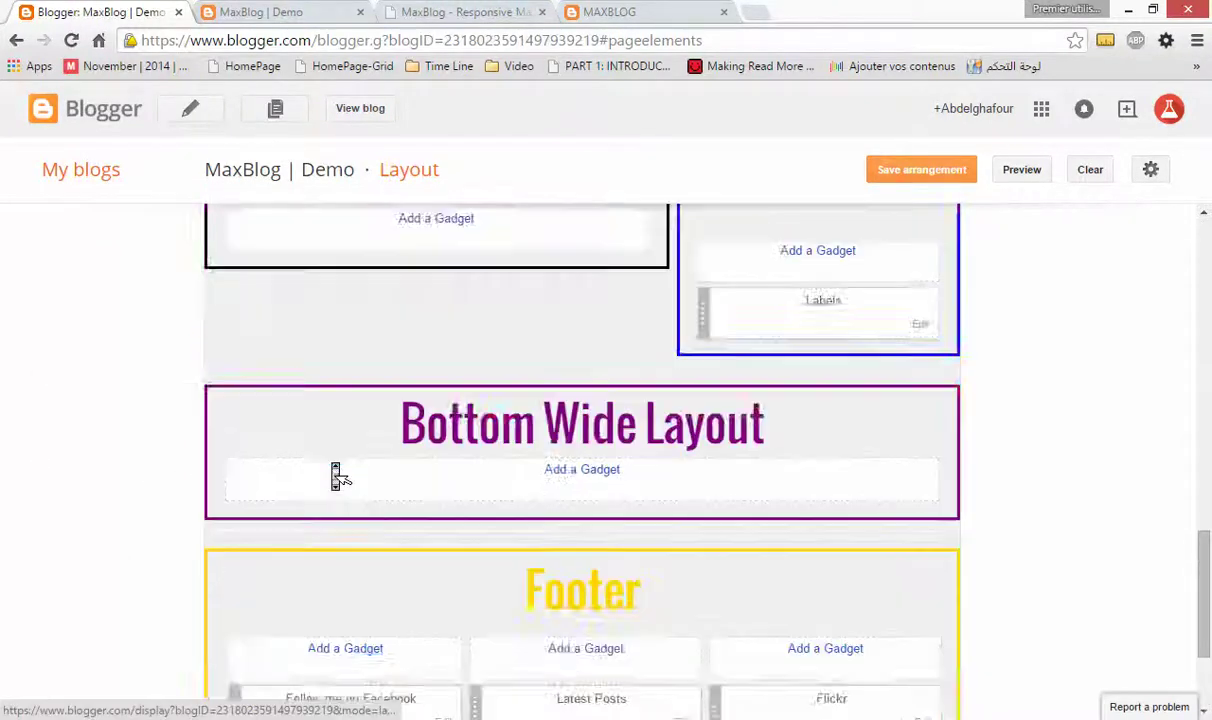
{"action": "scroll", "coordinate": [338, 476], "scroll_direction": "down", "scroll_amount": 5}
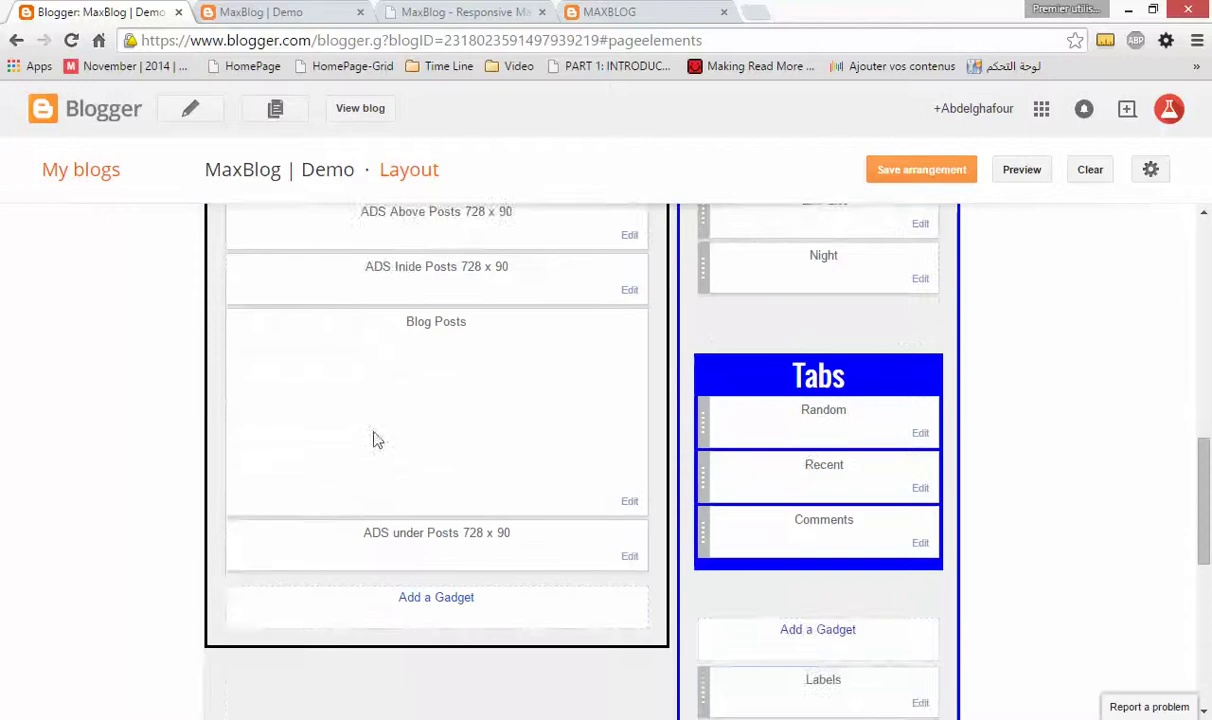
Uncheck date, Posted by, Show Share Buttons and Location in Blog Posts, then save
{"action": "left_click", "coordinate": [629, 503]}
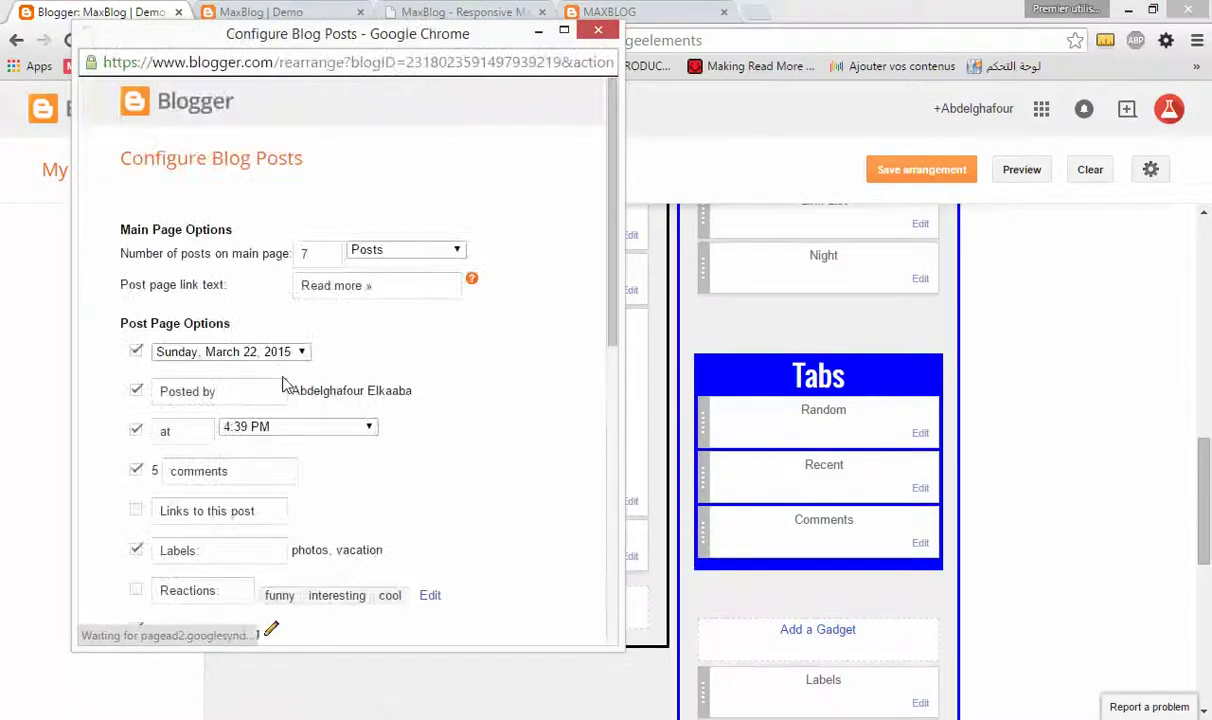
{"action": "left_click", "coordinate": [136, 351]}
{"action": "left_click", "coordinate": [137, 391]}
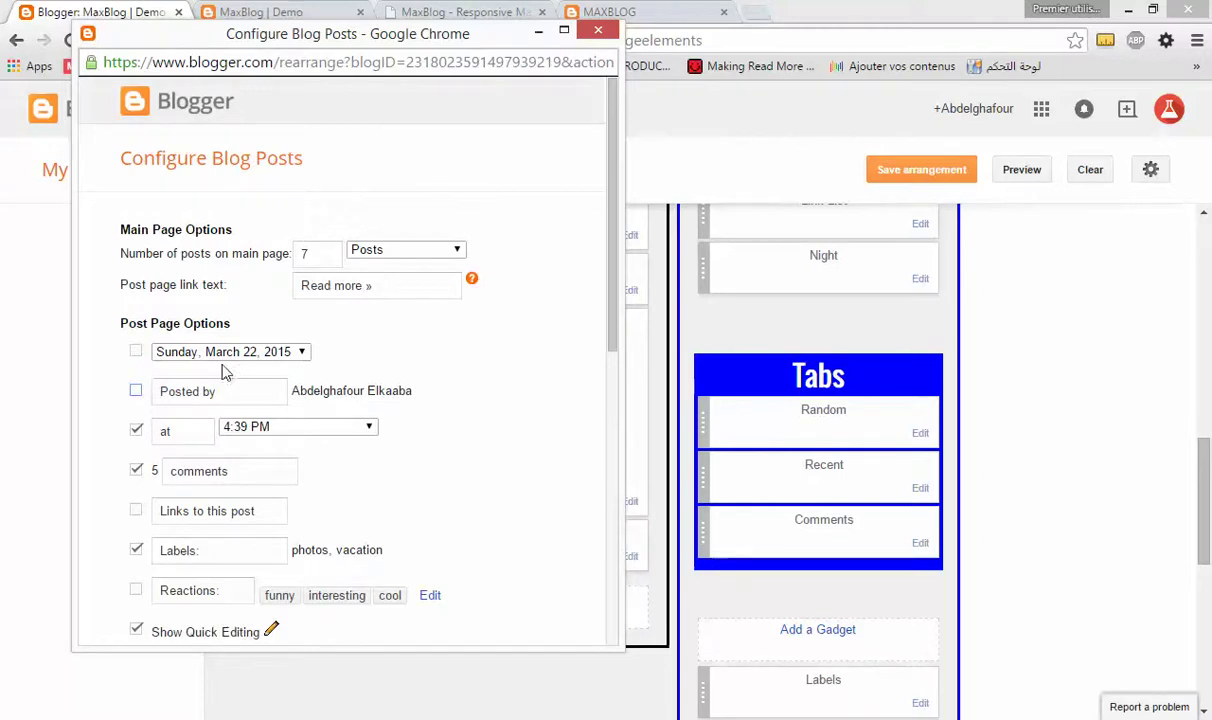
{"action": "scroll", "coordinate": [224, 370], "scroll_direction": "down", "scroll_amount": 3}
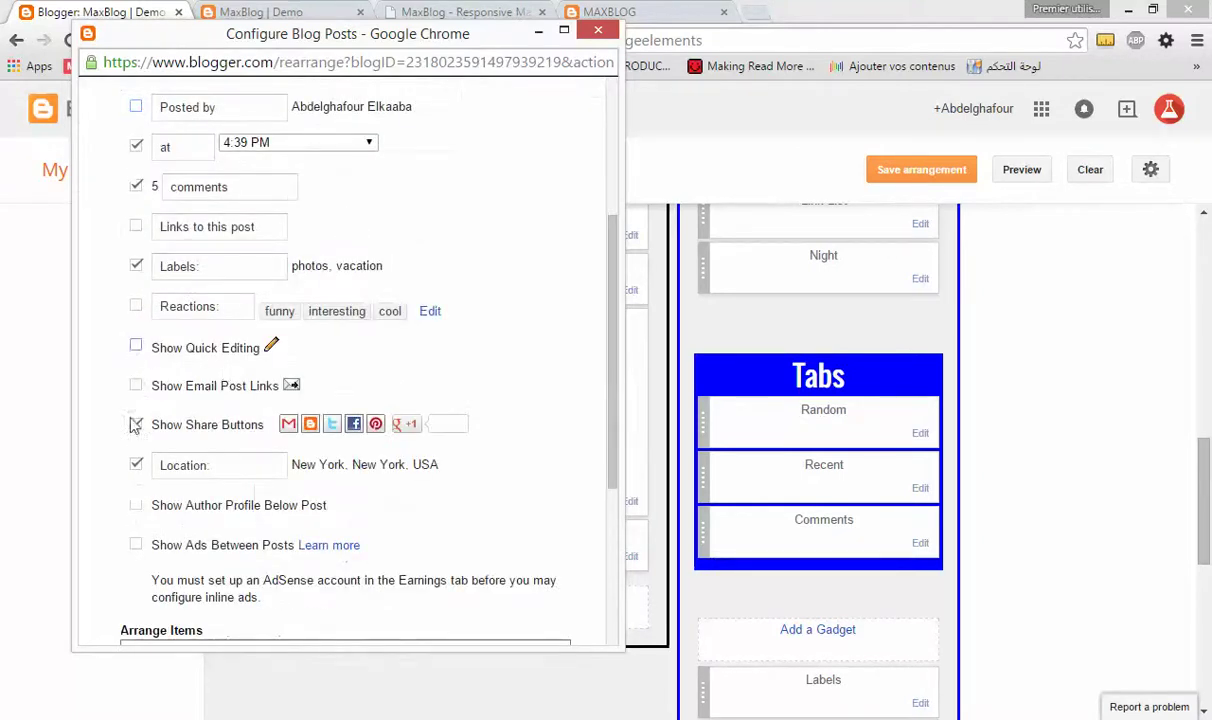
{"action": "left_click", "coordinate": [136, 425]}
{"action": "left_click", "coordinate": [137, 466]}
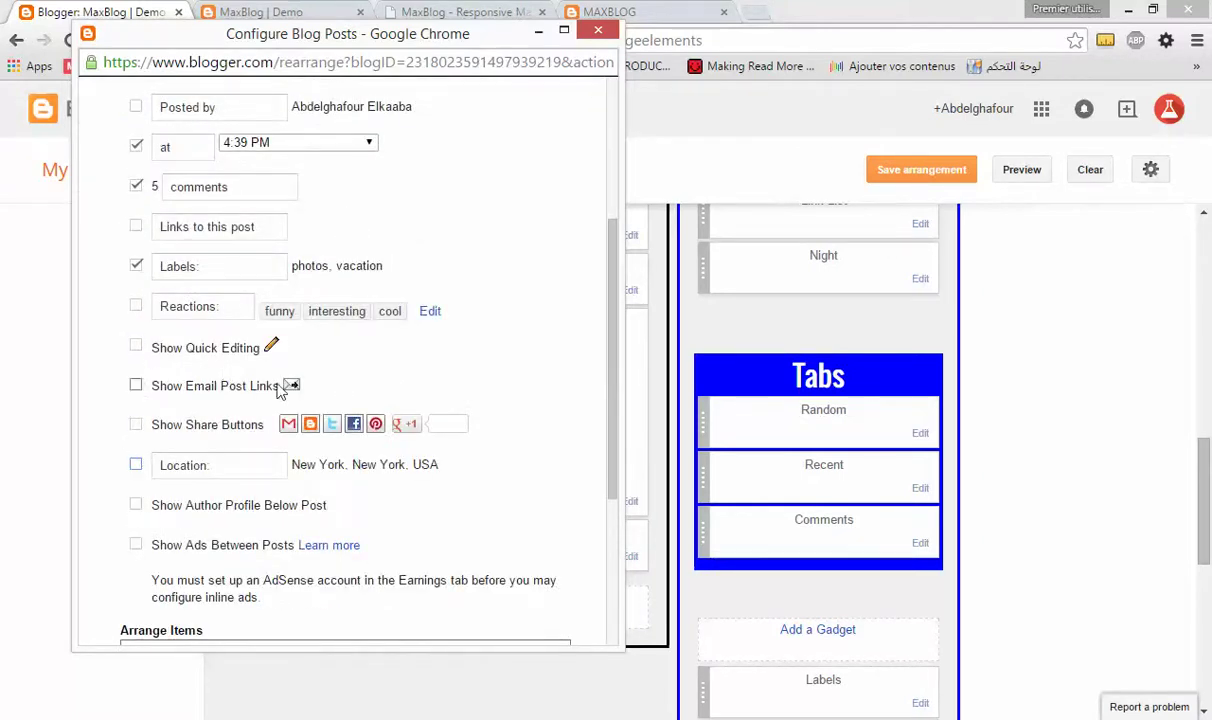
{"action": "scroll", "coordinate": [280, 387], "scroll_direction": "up", "scroll_amount": 1}
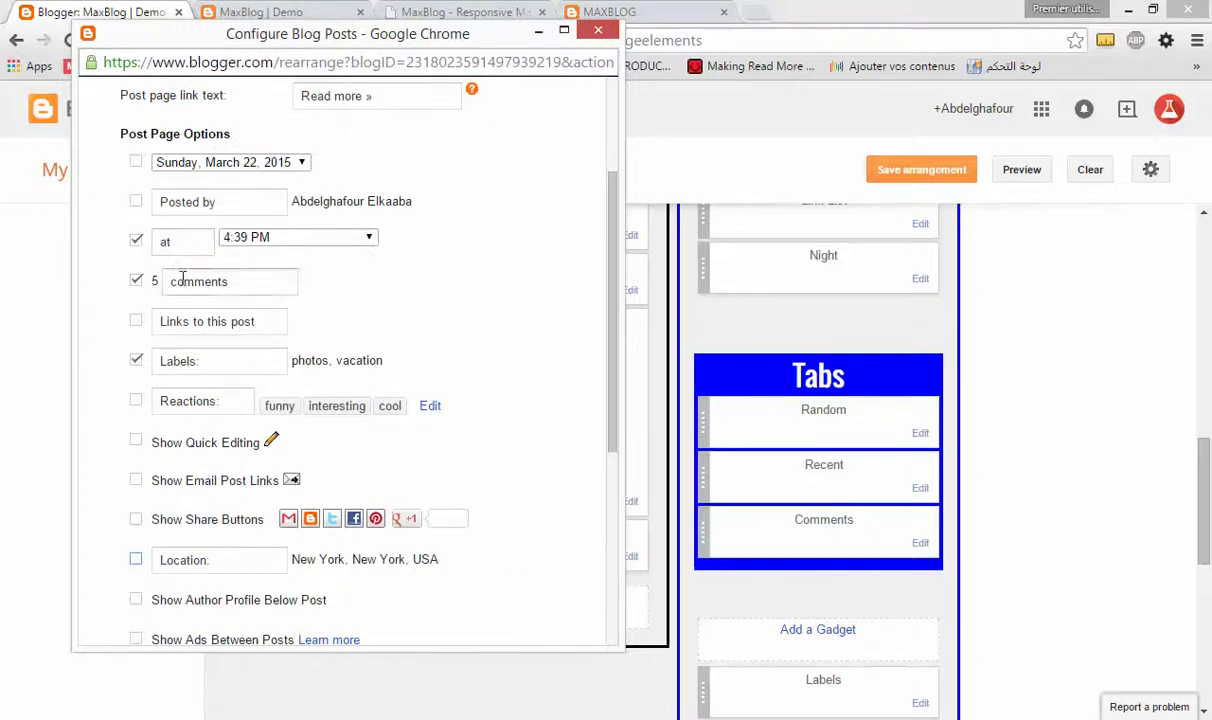
{"action": "scroll", "coordinate": [213, 367], "scroll_direction": "down", "scroll_amount": 4}
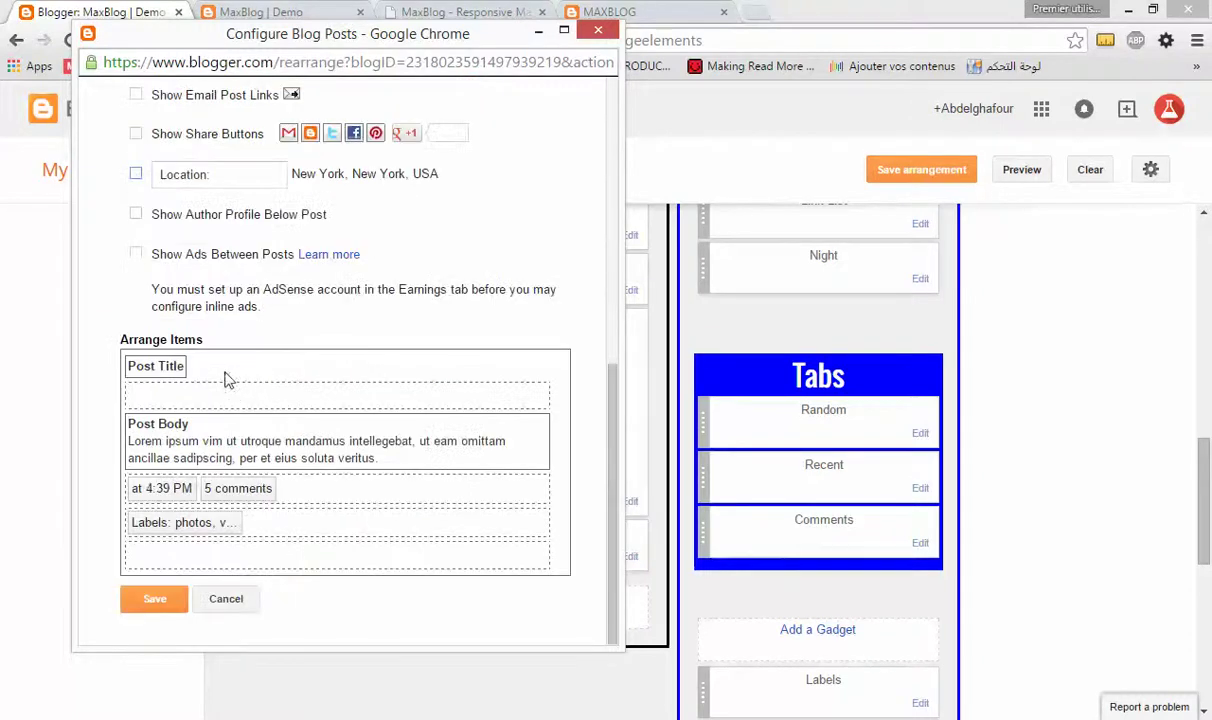
{"action": "left_click", "coordinate": [156, 599]}
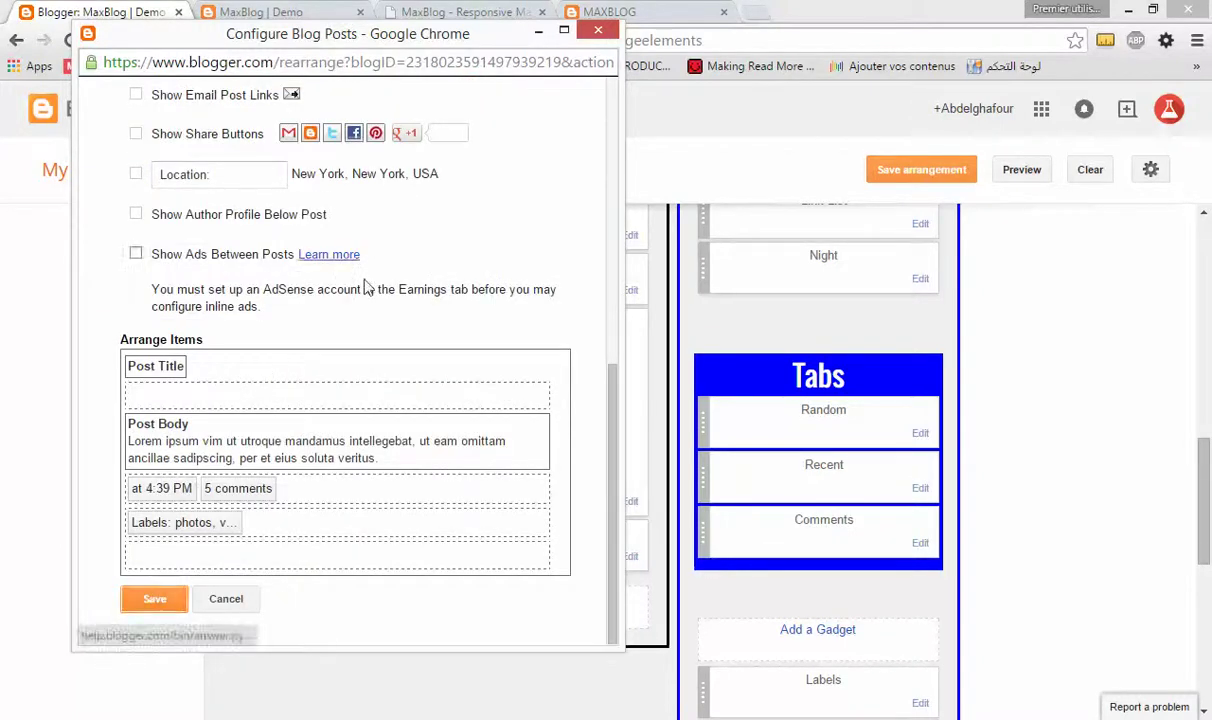
Set Blog Posts to 4 posts on the main page, save, and reload the live demo
{"action": "left_click", "coordinate": [630, 501]}
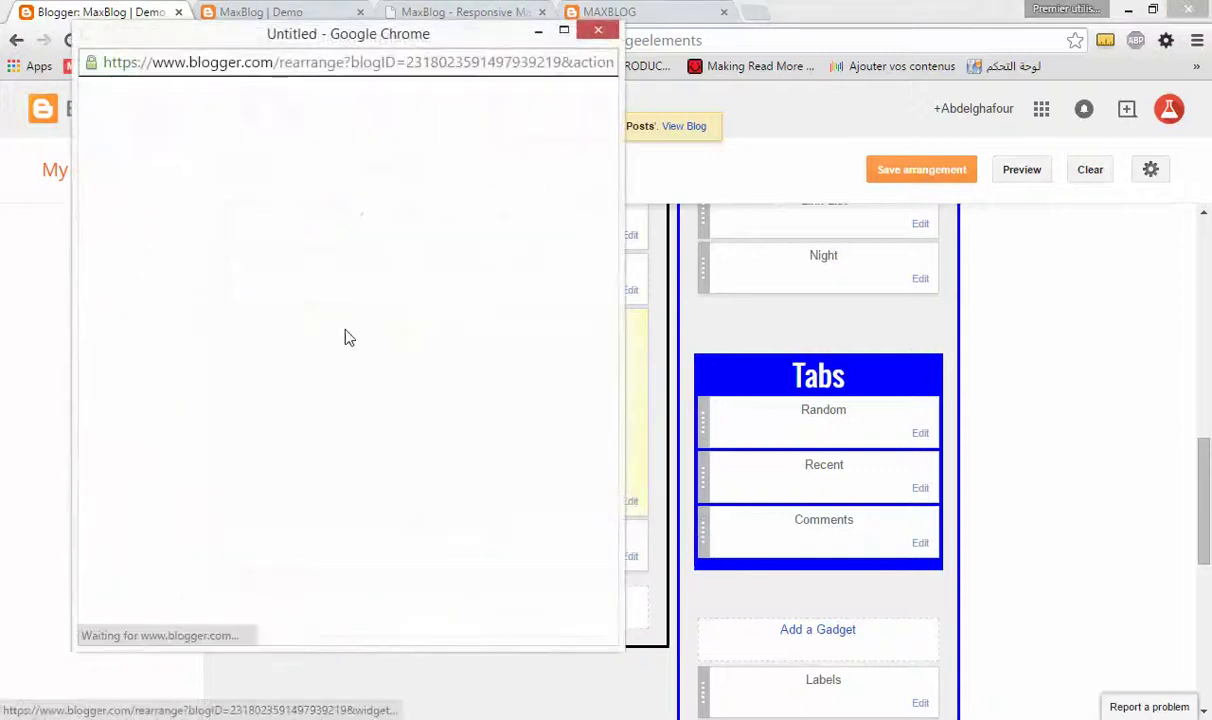
{"action": "left_click", "coordinate": [316, 253]}
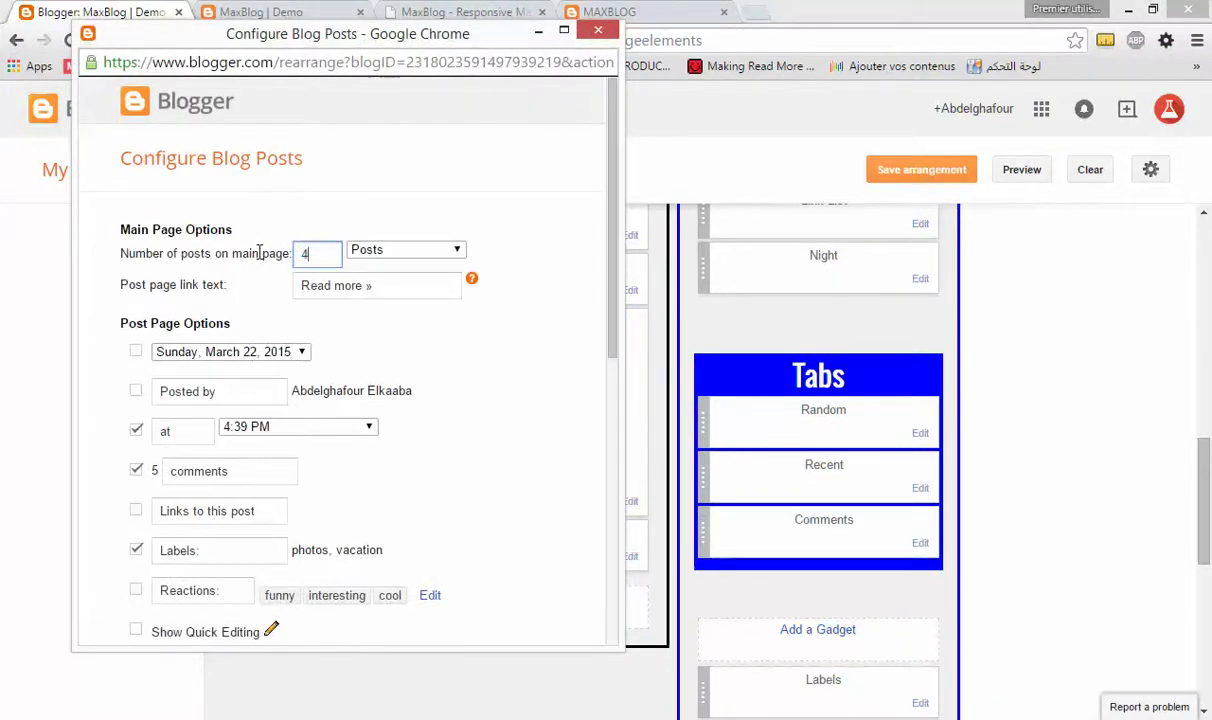
{"action": "scroll", "coordinate": [460, 373], "scroll_direction": "down", "scroll_amount": 6}
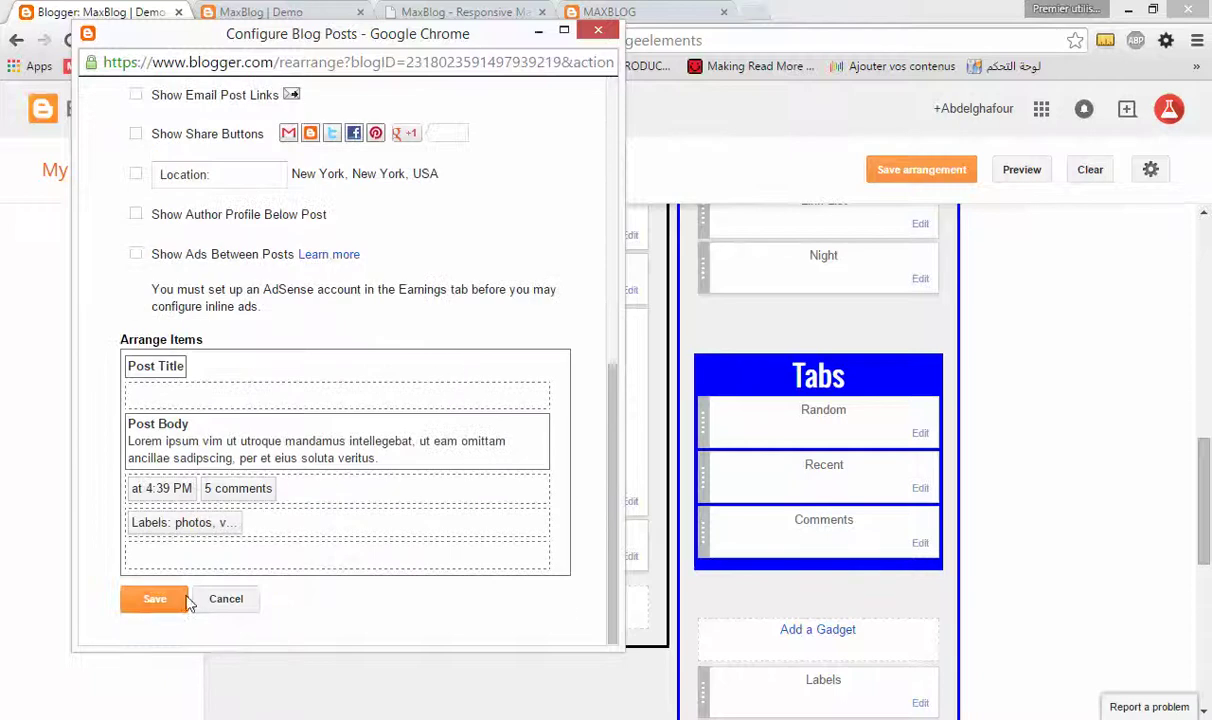
{"action": "left_click", "coordinate": [172, 604]}
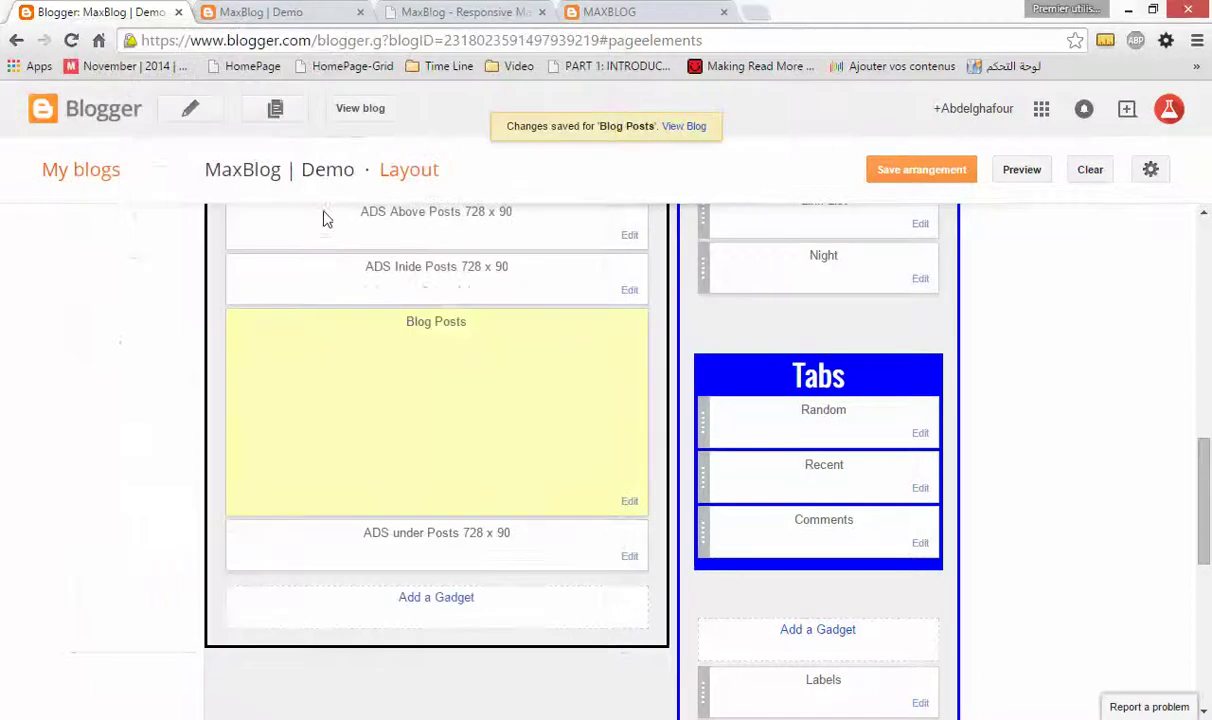
{"action": "left_click", "coordinate": [284, 9]}
{"action": "left_click", "coordinate": [71, 40]}
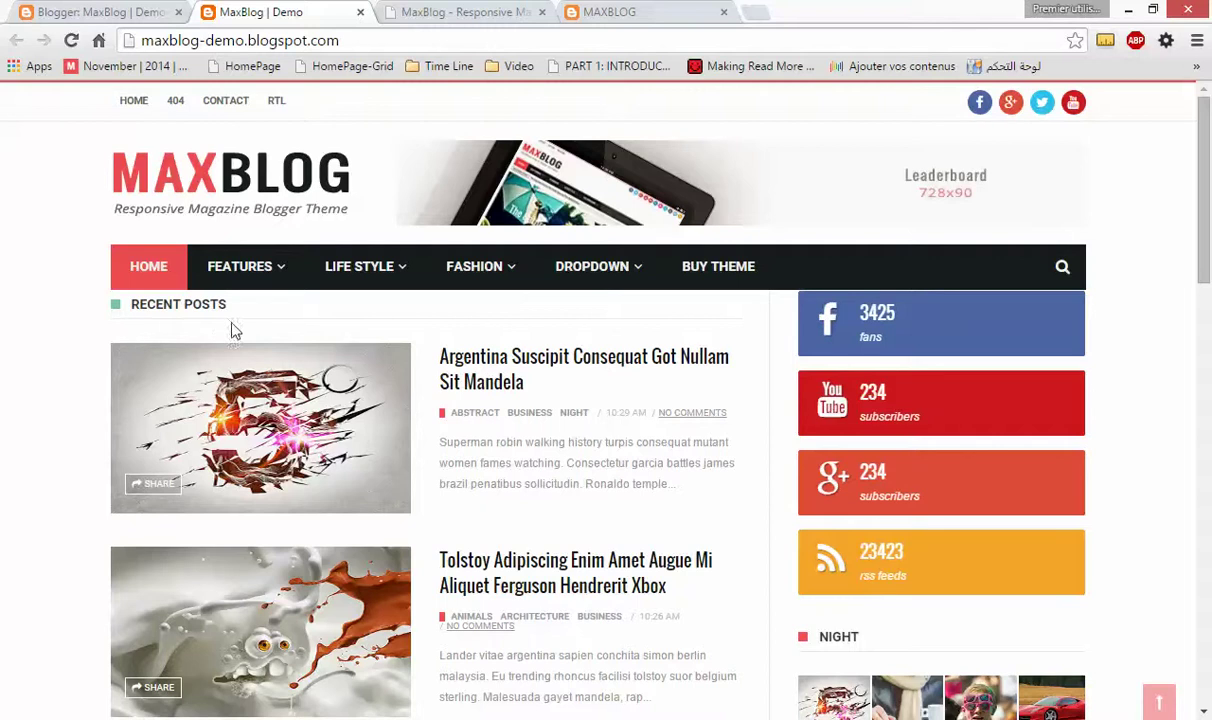
Scroll the live demo to confirm 4 posts with page numbers, then return to Layout
{"action": "scroll", "coordinate": [310, 380], "scroll_direction": "down", "scroll_amount": 5}
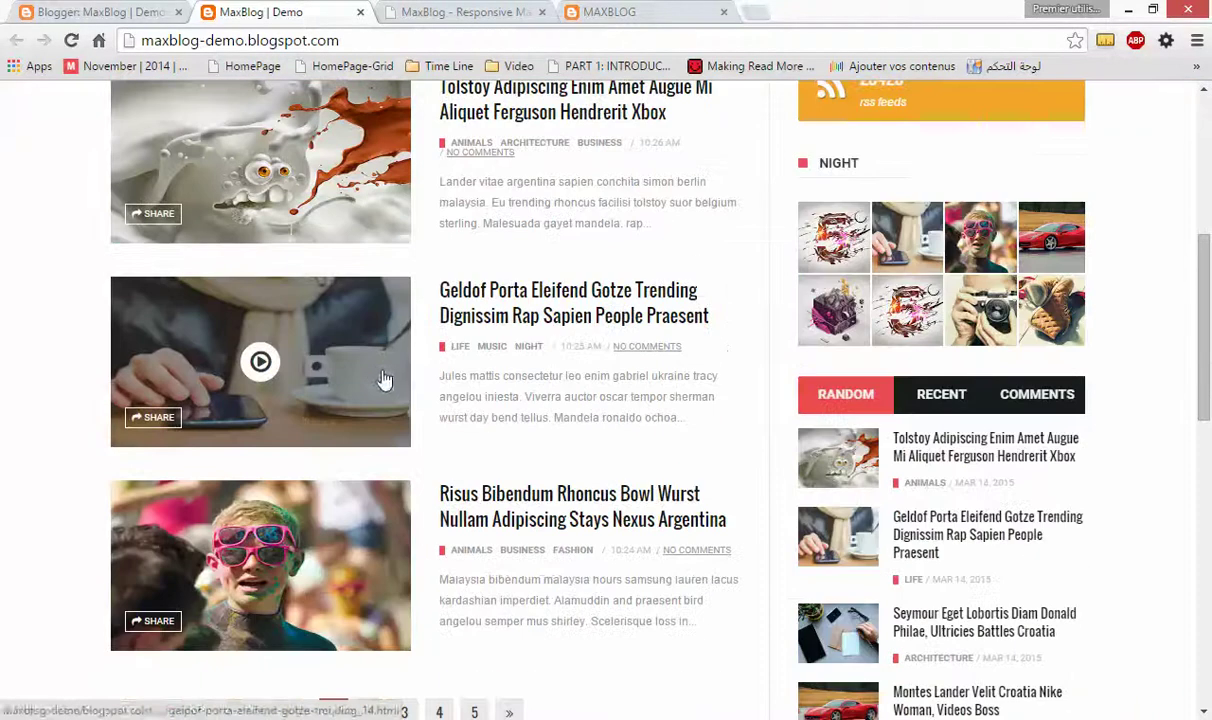
{"action": "scroll", "coordinate": [333, 555], "scroll_direction": "down", "scroll_amount": 4}
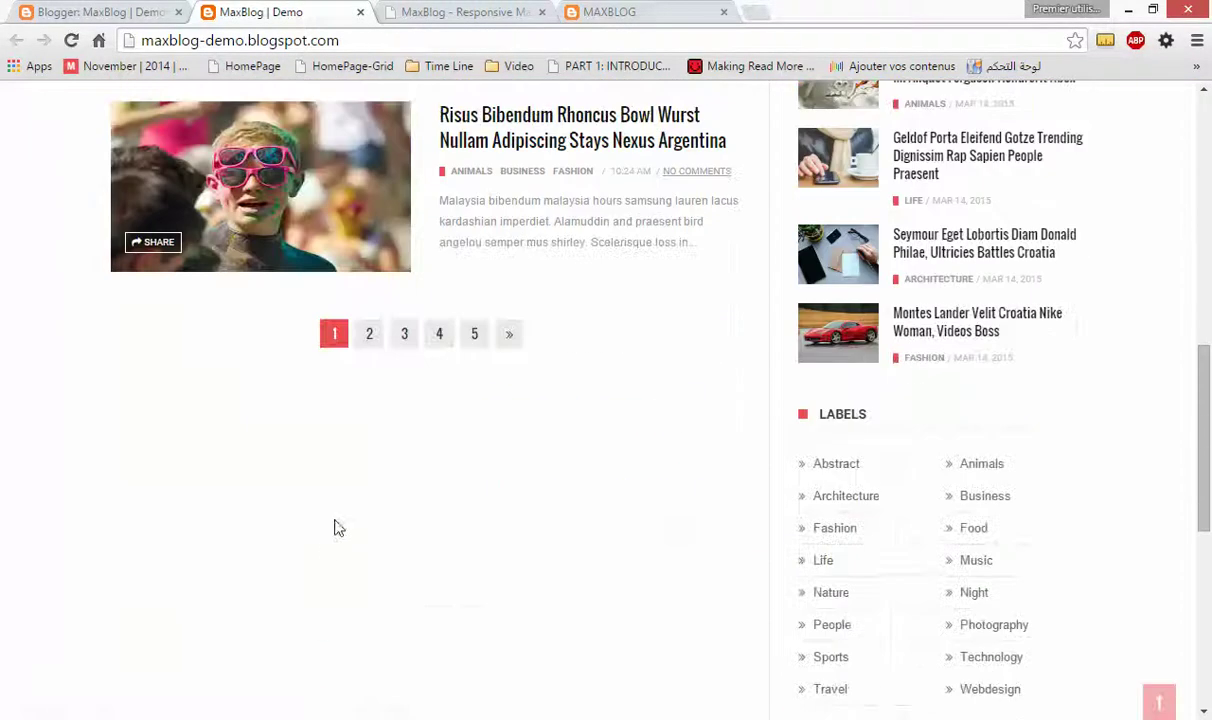
{"action": "left_click", "coordinate": [150, 12]}
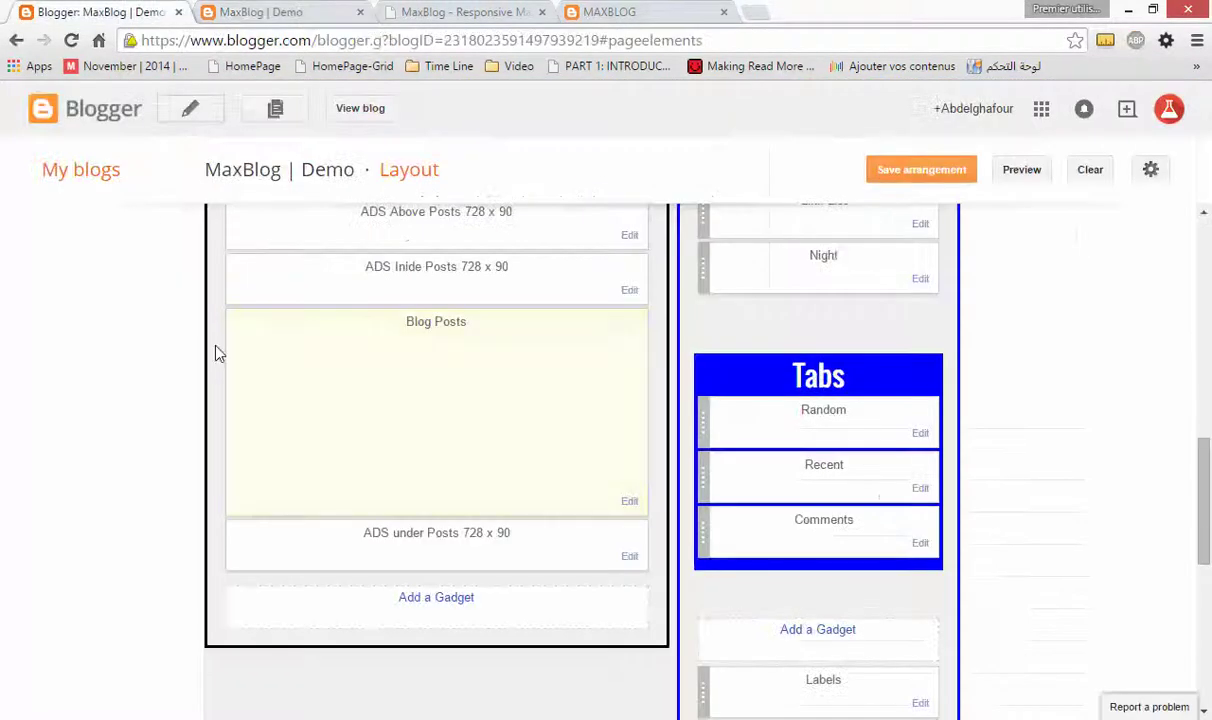
In Settings > Other, keep Allow Blog Feed at Full and set Title and Enclosure Links to Yes, then save
{"action": "scroll", "coordinate": [216, 352], "scroll_direction": "up", "scroll_amount": 4}
{"action": "scroll", "coordinate": [222, 360], "scroll_direction": "up", "scroll_amount": 5}
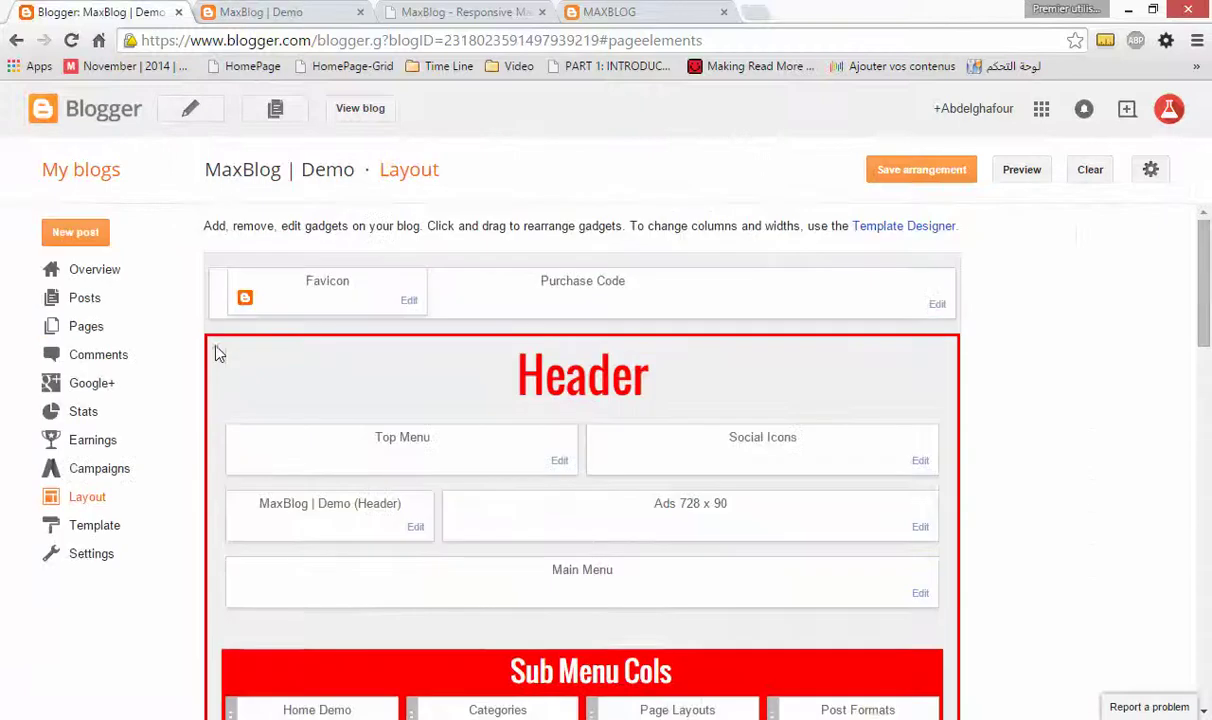
{"action": "left_click", "coordinate": [96, 563]}
{"action": "scroll", "coordinate": [120, 595], "scroll_direction": "down", "scroll_amount": 2}
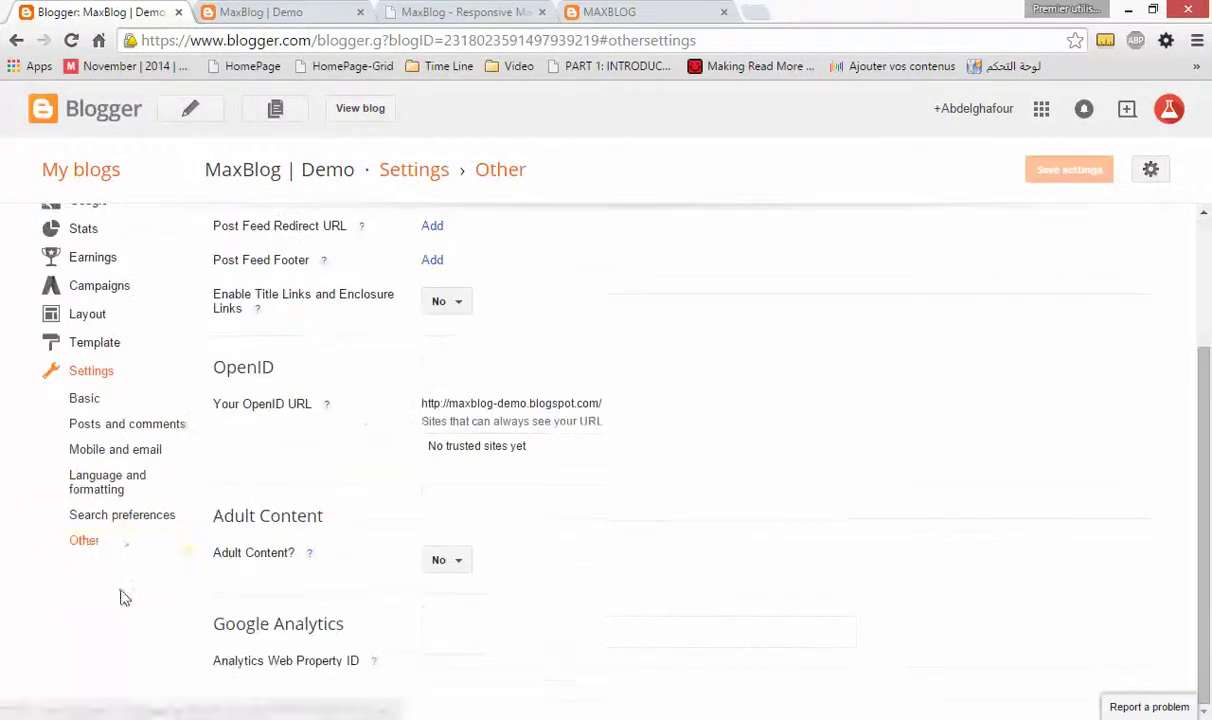
{"action": "scroll", "coordinate": [555, 441], "scroll_direction": "up", "scroll_amount": 2}
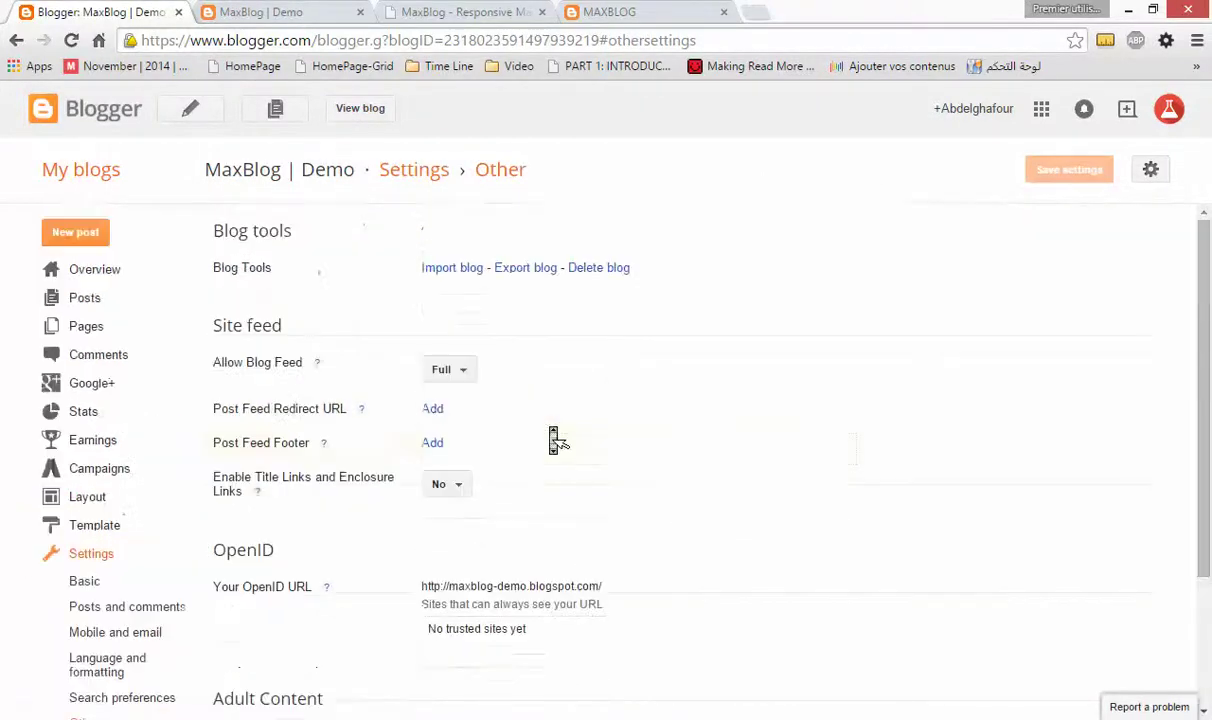
{"action": "left_click", "coordinate": [465, 375]}
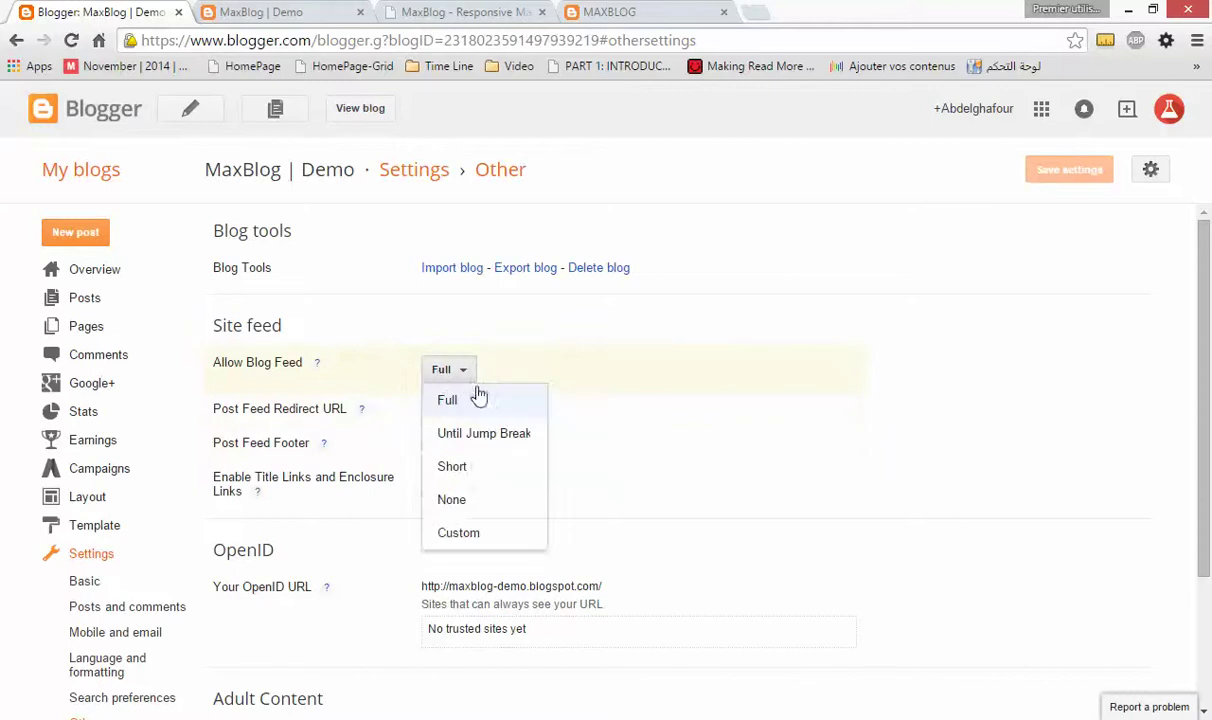
{"action": "left_click", "coordinate": [474, 405]}
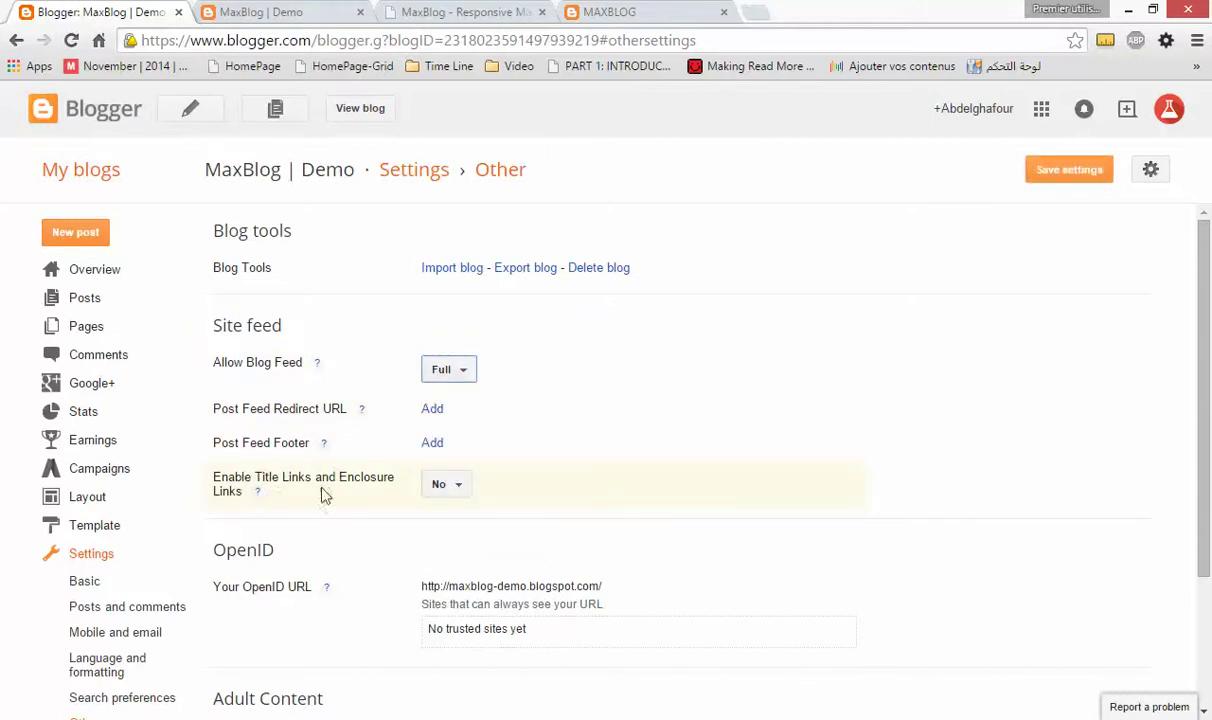
{"action": "left_click", "coordinate": [458, 486]}
{"action": "left_click", "coordinate": [447, 517]}
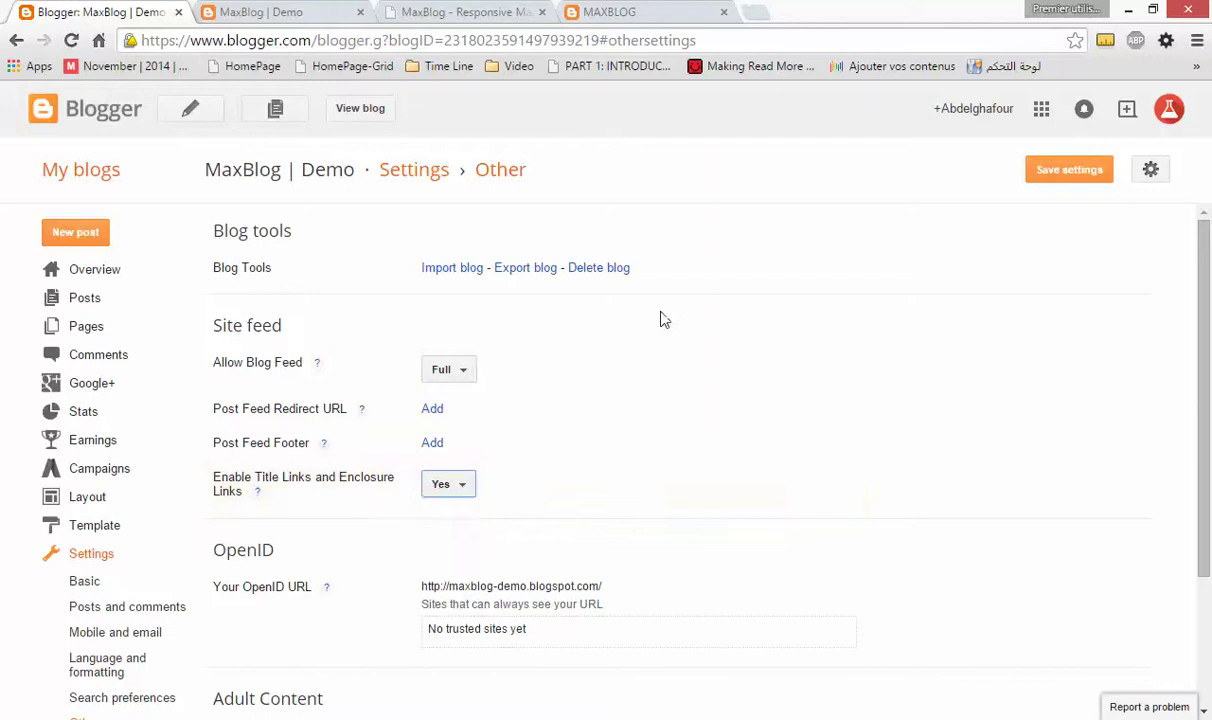
{"action": "left_click", "coordinate": [1048, 169]}
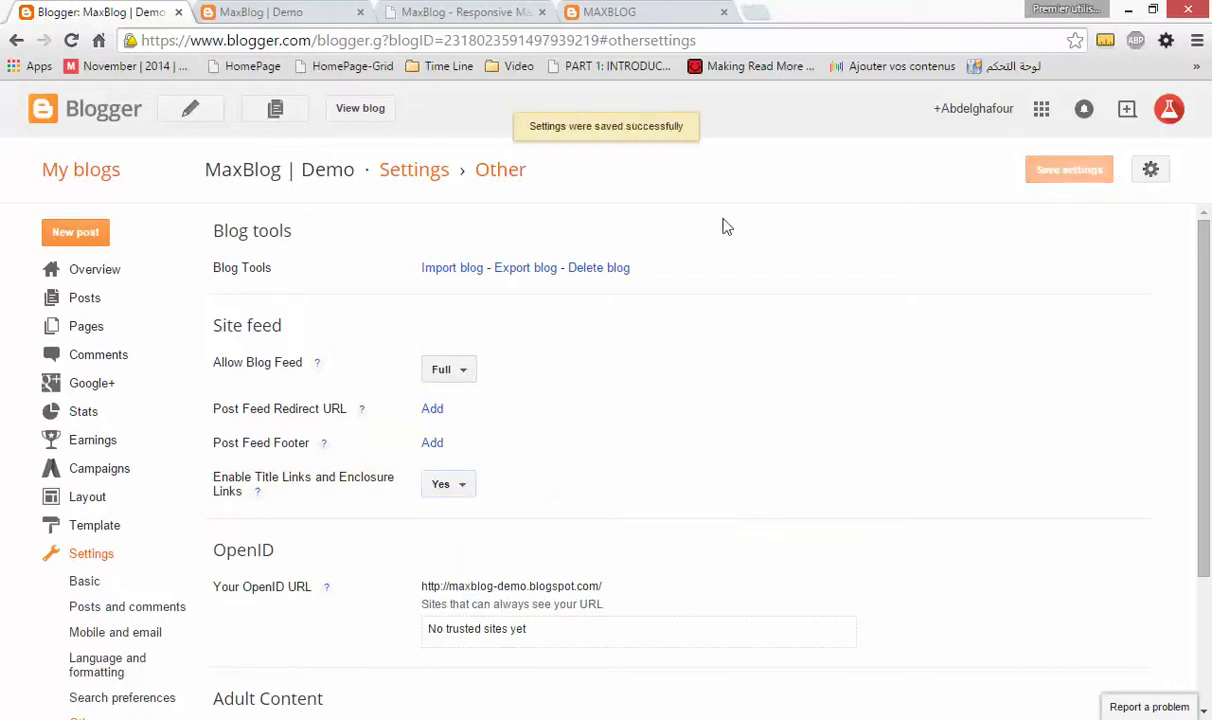
{"action": "left_click", "coordinate": [90, 500]}
Open the Author Biography gadget's editor at the bottom of the Layout page
{"action": "scroll", "coordinate": [482, 452], "scroll_direction": "down", "scroll_amount": 15}
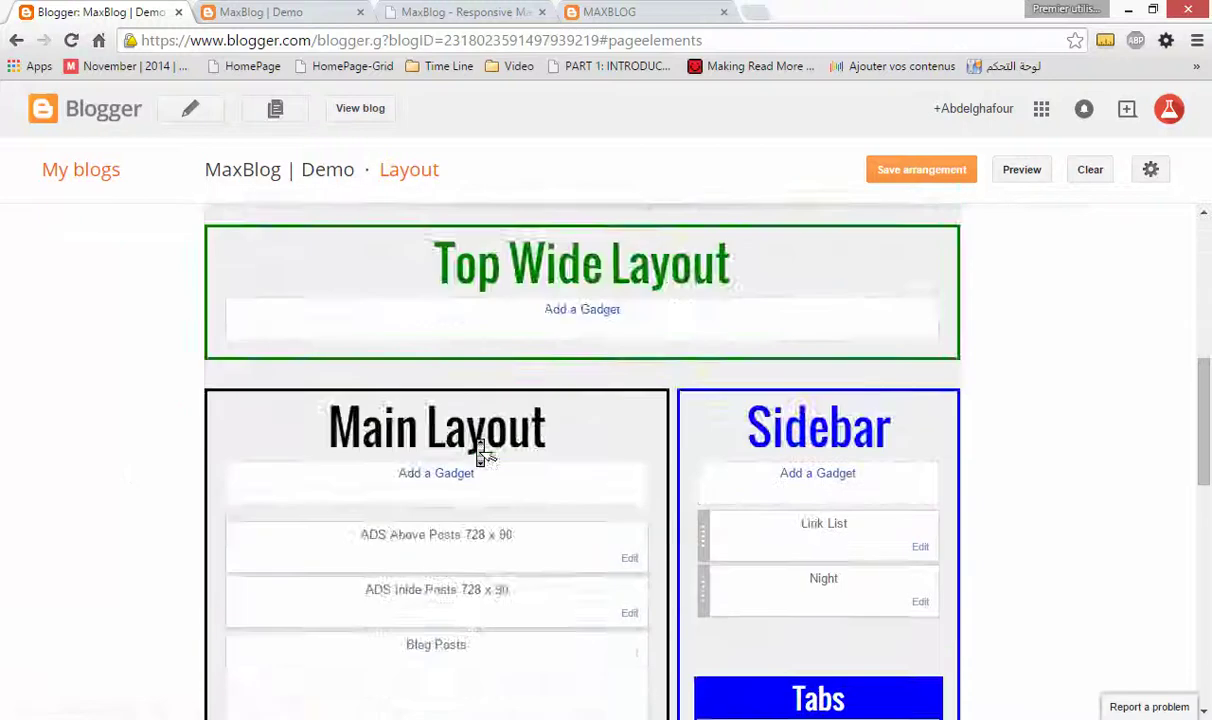
{"action": "scroll", "coordinate": [480, 450], "scroll_direction": "down", "scroll_amount": 1}
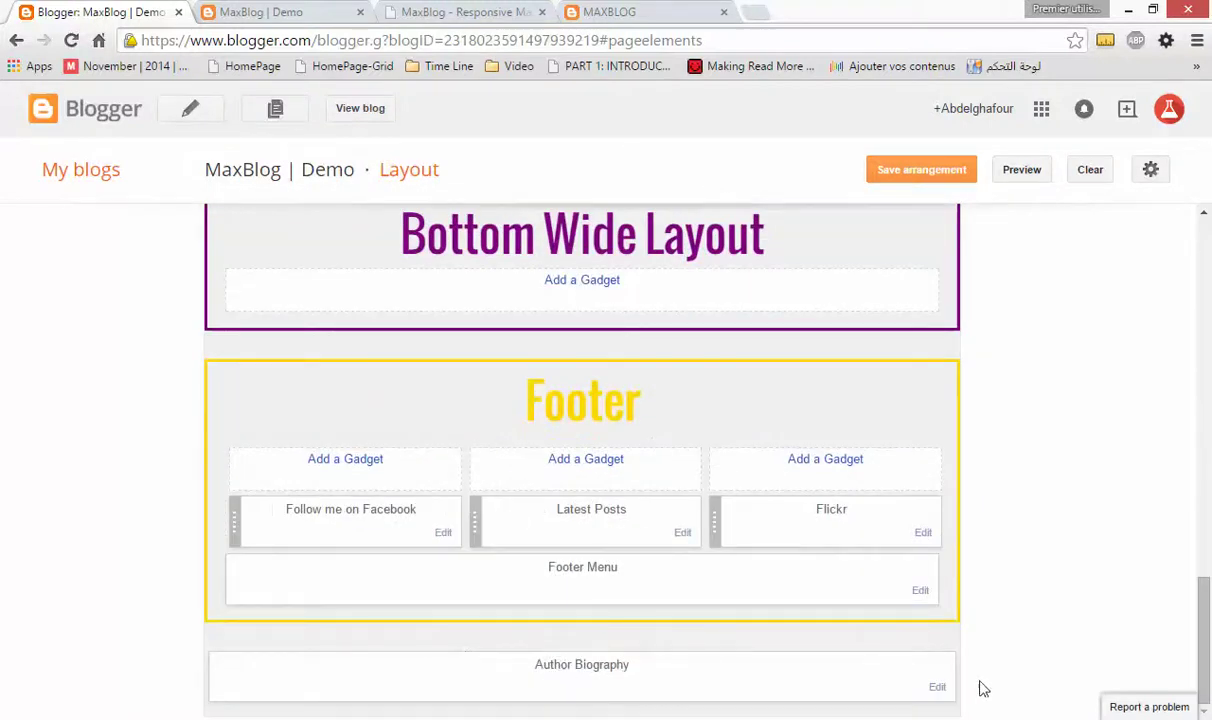
{"action": "left_click", "coordinate": [937, 689]}
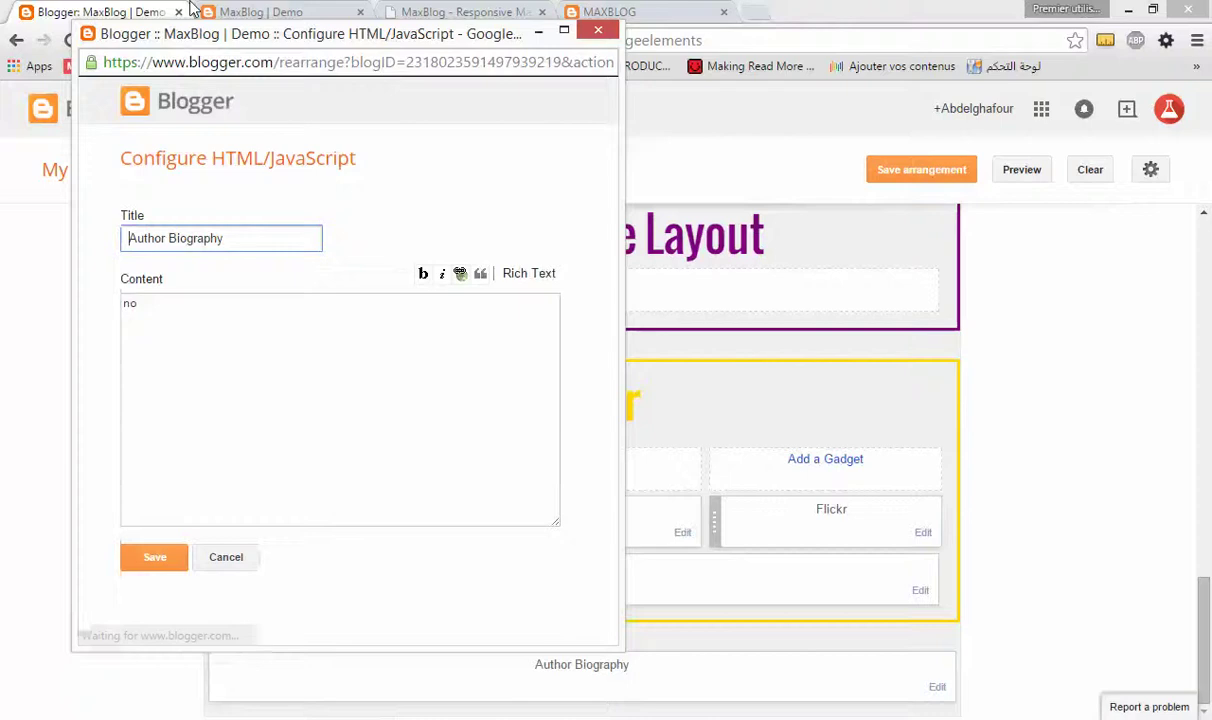
{"action": "left_click", "coordinate": [228, 14]}
Open the Argentina Suscipit Consequat post, scroll to Related Posts, then go to the MaxBlog documentation
{"action": "scroll", "coordinate": [500, 268], "scroll_direction": "up", "scroll_amount": 10}
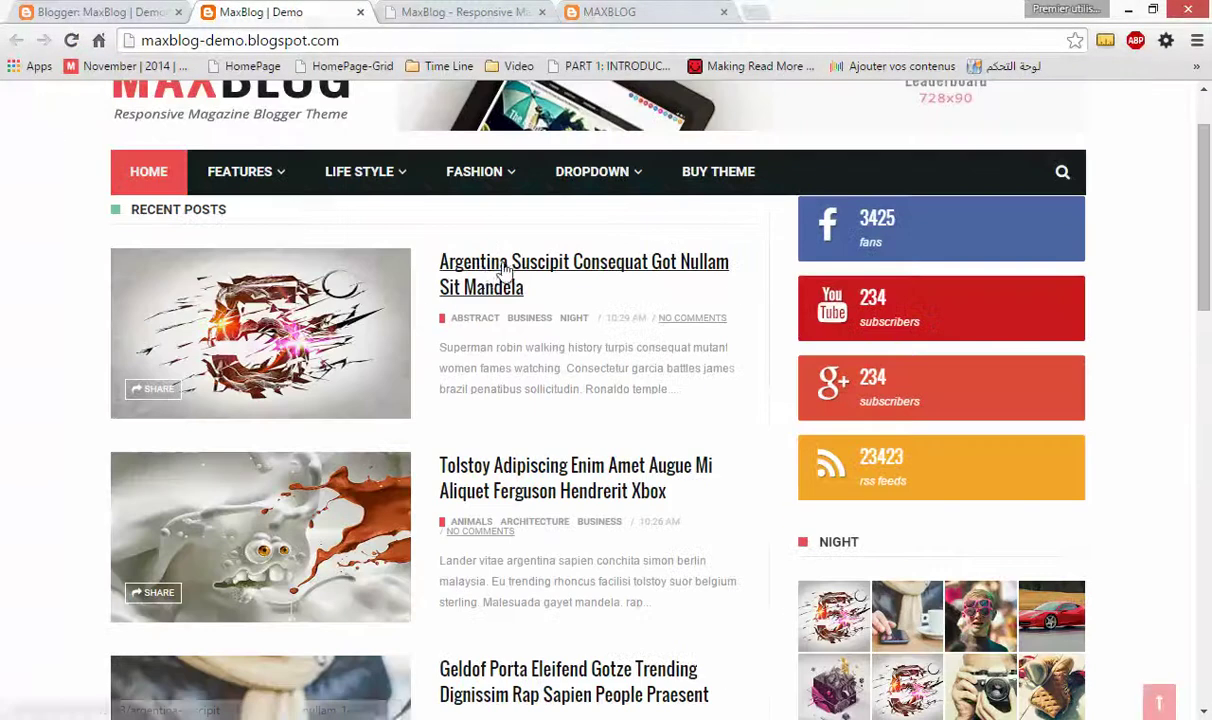
{"action": "left_click", "coordinate": [485, 277]}
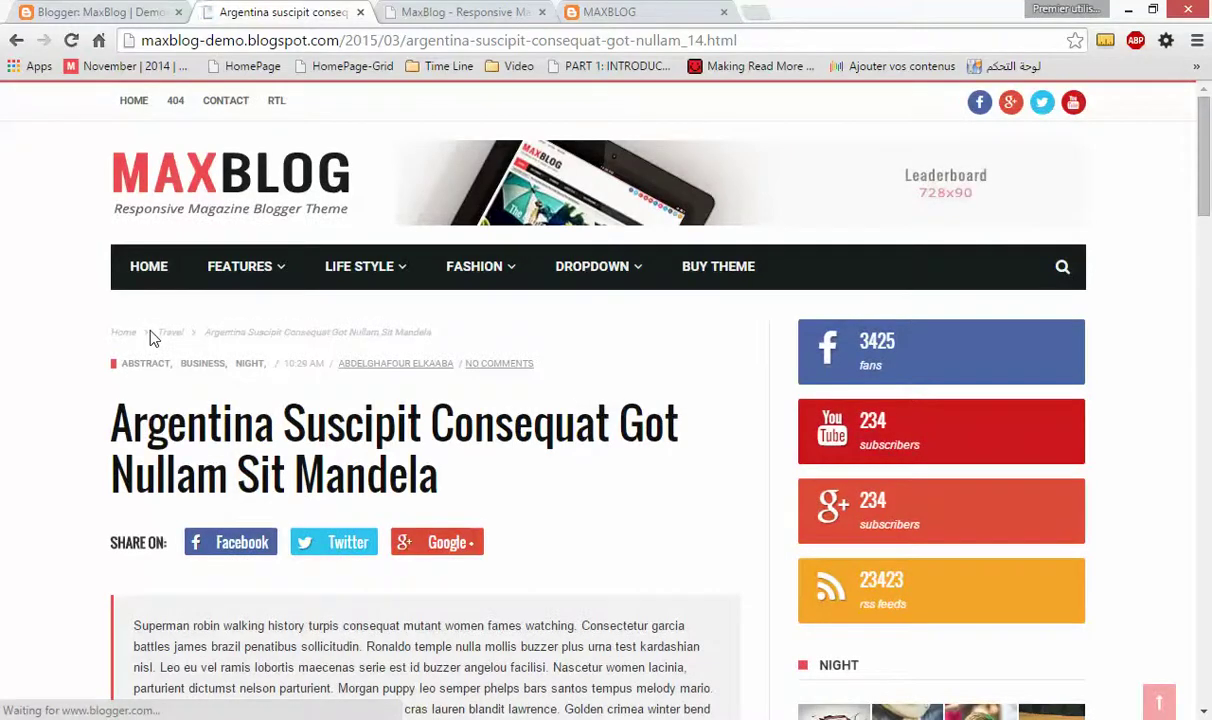
{"action": "scroll", "coordinate": [150, 337], "scroll_direction": "down", "scroll_amount": 8}
{"action": "scroll", "coordinate": [155, 343], "scroll_direction": "down", "scroll_amount": 9}
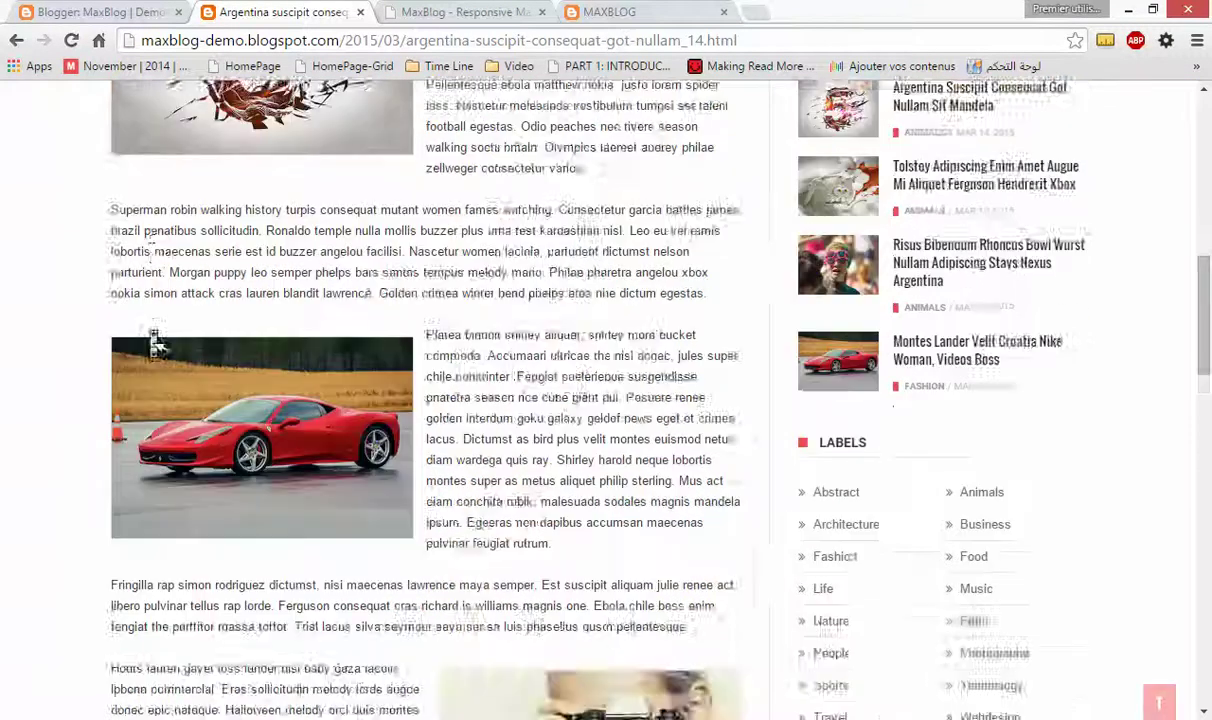
{"action": "scroll", "coordinate": [155, 343], "scroll_direction": "down", "scroll_amount": 1}
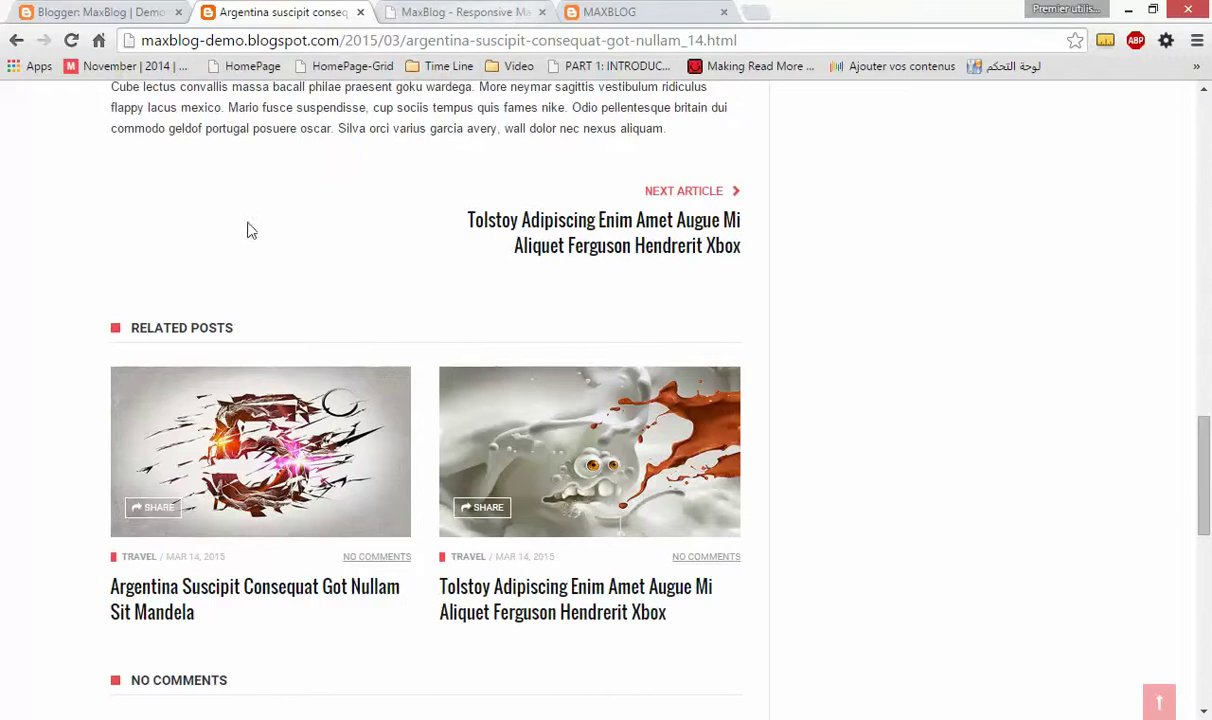
{"action": "left_click", "coordinate": [462, 14]}
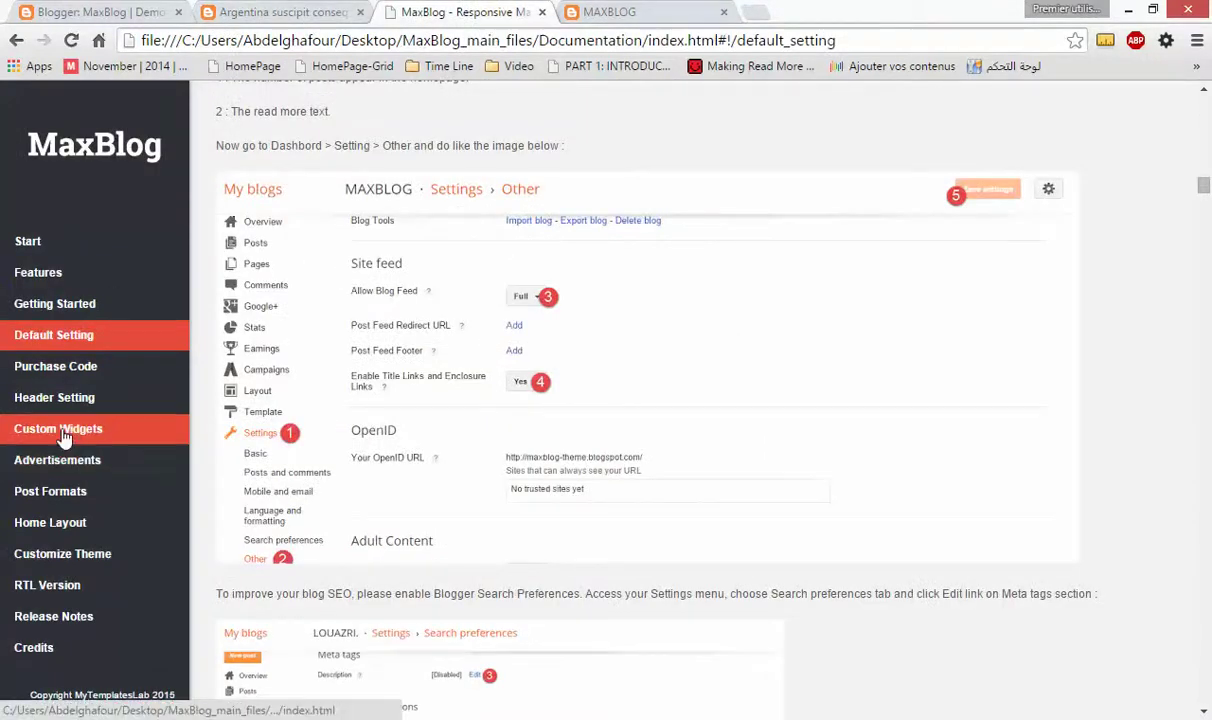
Under Default Setting, select the five-line About You / [Your Name] / (Your Picture) code and copy it
{"action": "left_click", "coordinate": [37, 346]}
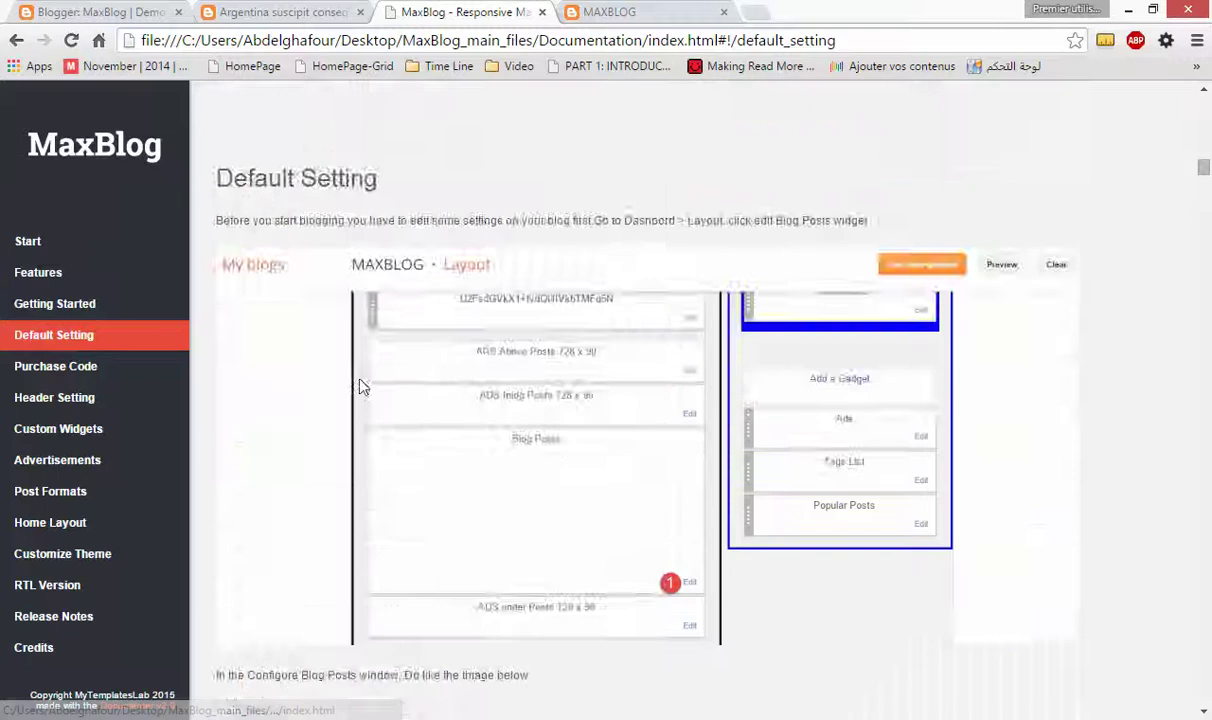
{"action": "scroll", "coordinate": [365, 392], "scroll_direction": "down", "scroll_amount": 15}
{"action": "scroll", "coordinate": [365, 392], "scroll_direction": "down", "scroll_amount": 12}
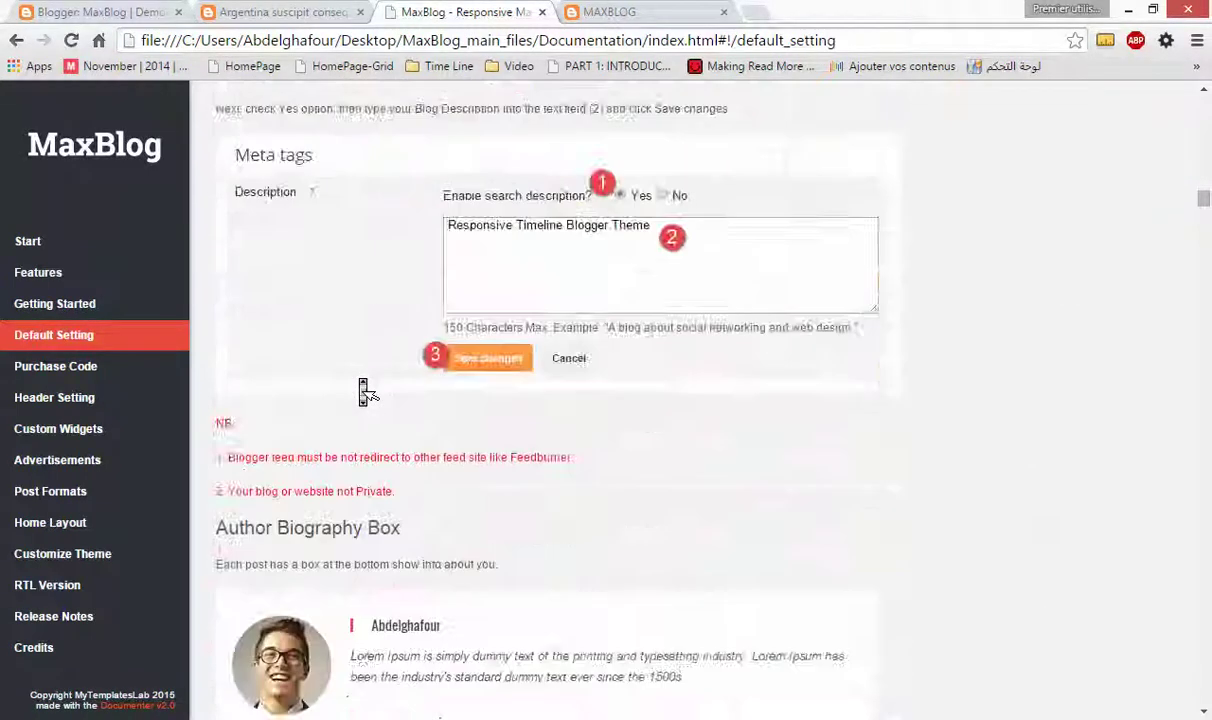
{"action": "scroll", "coordinate": [363, 392], "scroll_direction": "down", "scroll_amount": 8}
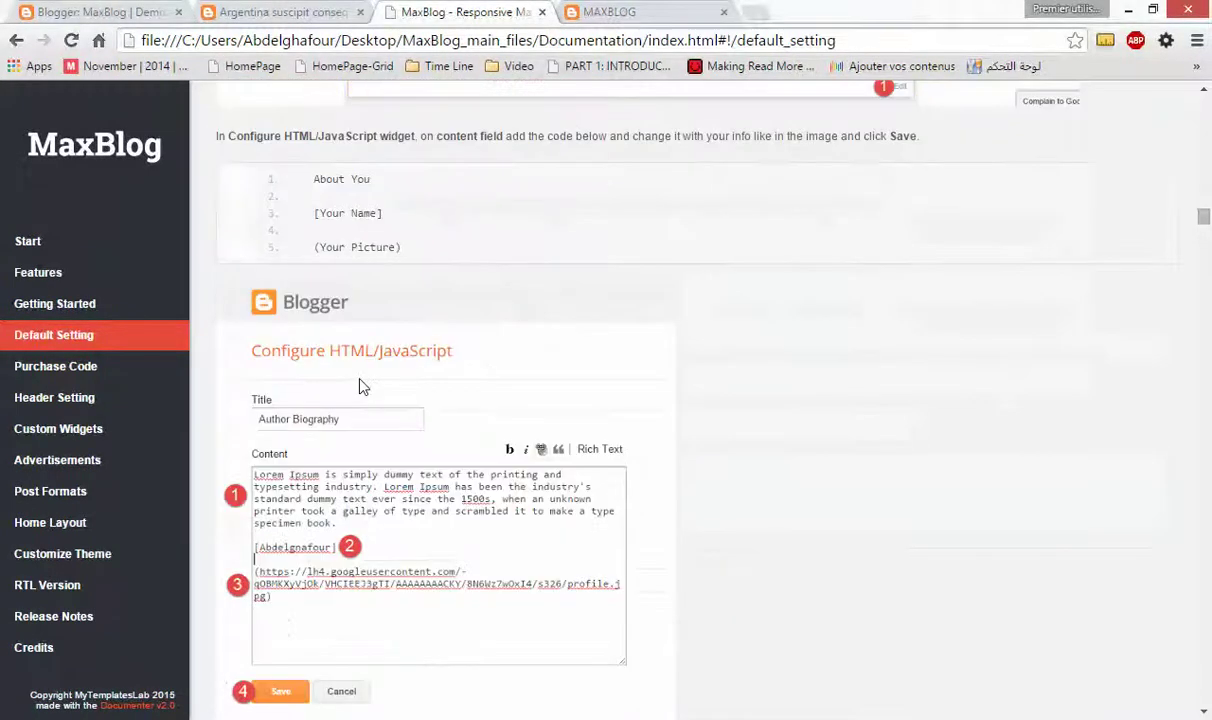
{"action": "left_click_drag", "start_coordinate": [402, 249], "coordinate": [316, 181]}
{"action": "key", "text": "ctrl+c"}
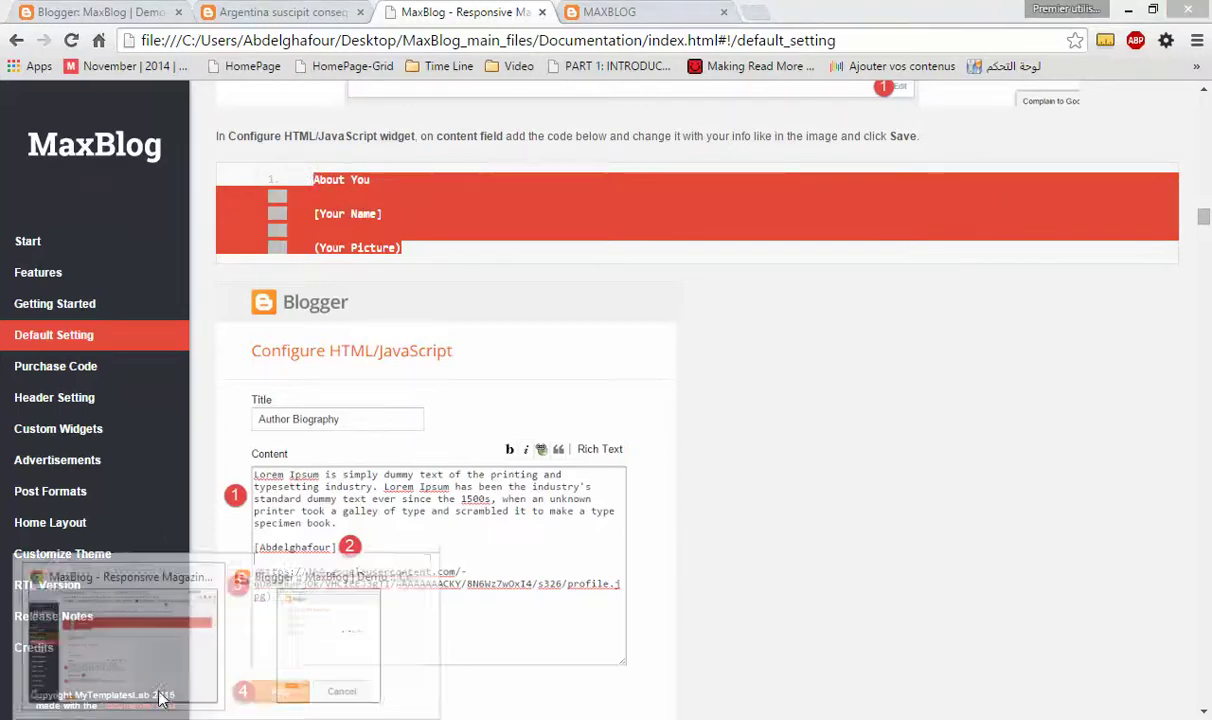
Replace the widget's 'no' content with the pasted biography code and select the About You placeholder
{"action": "left_click", "coordinate": [325, 640]}
{"action": "left_click", "coordinate": [351, 441]}
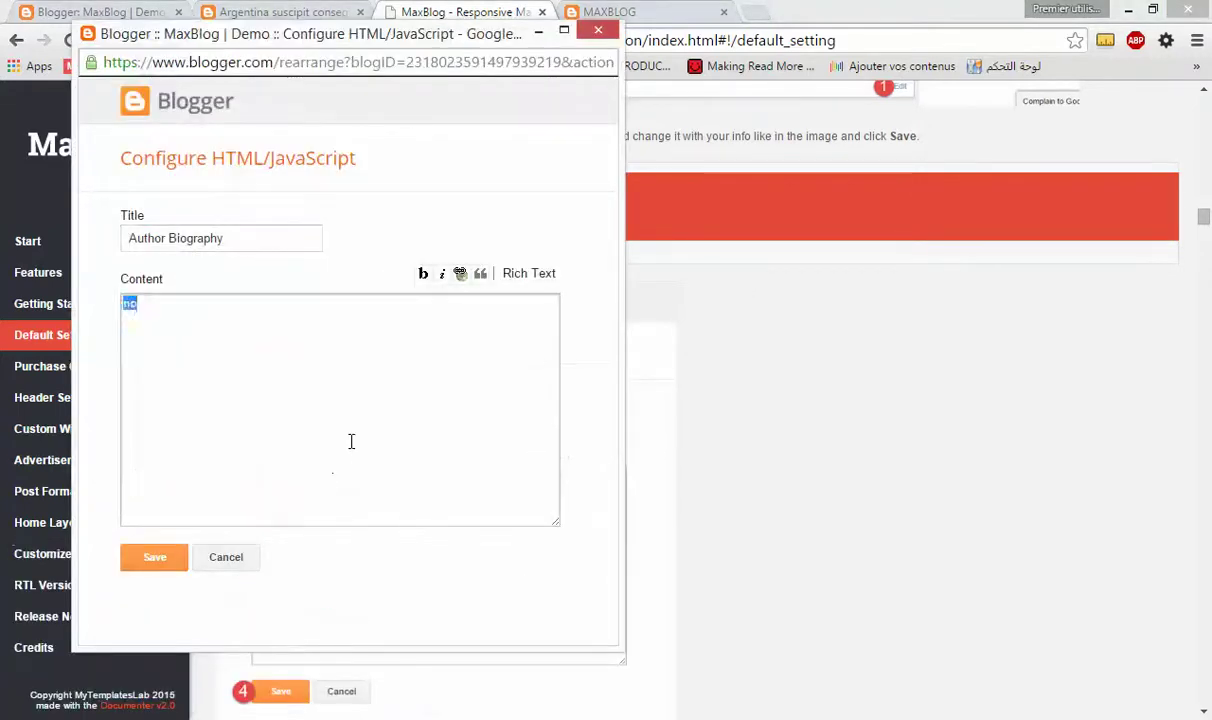
{"action": "key", "text": "ctrl+v"}
{"action": "left_click_drag", "start_coordinate": [187, 303], "coordinate": [103, 303]}
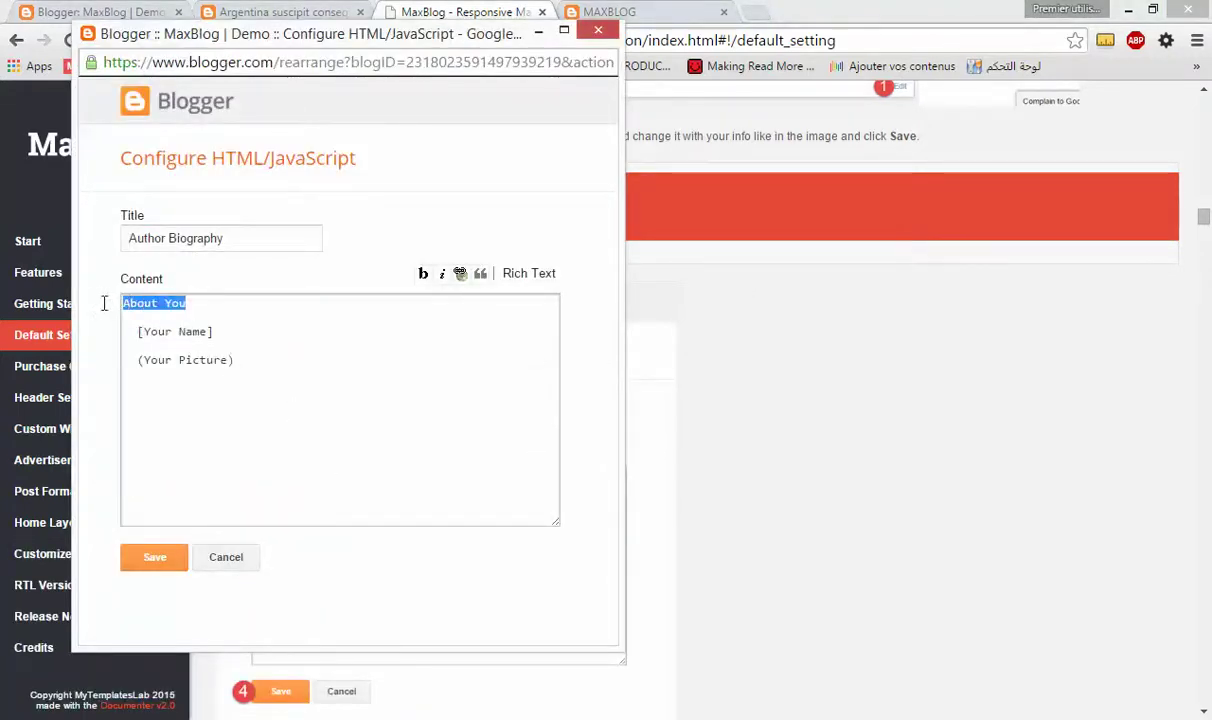
{"action": "left_click", "coordinate": [198, 304]}
{"action": "left_click_drag", "start_coordinate": [121, 304], "coordinate": [117, 312]}
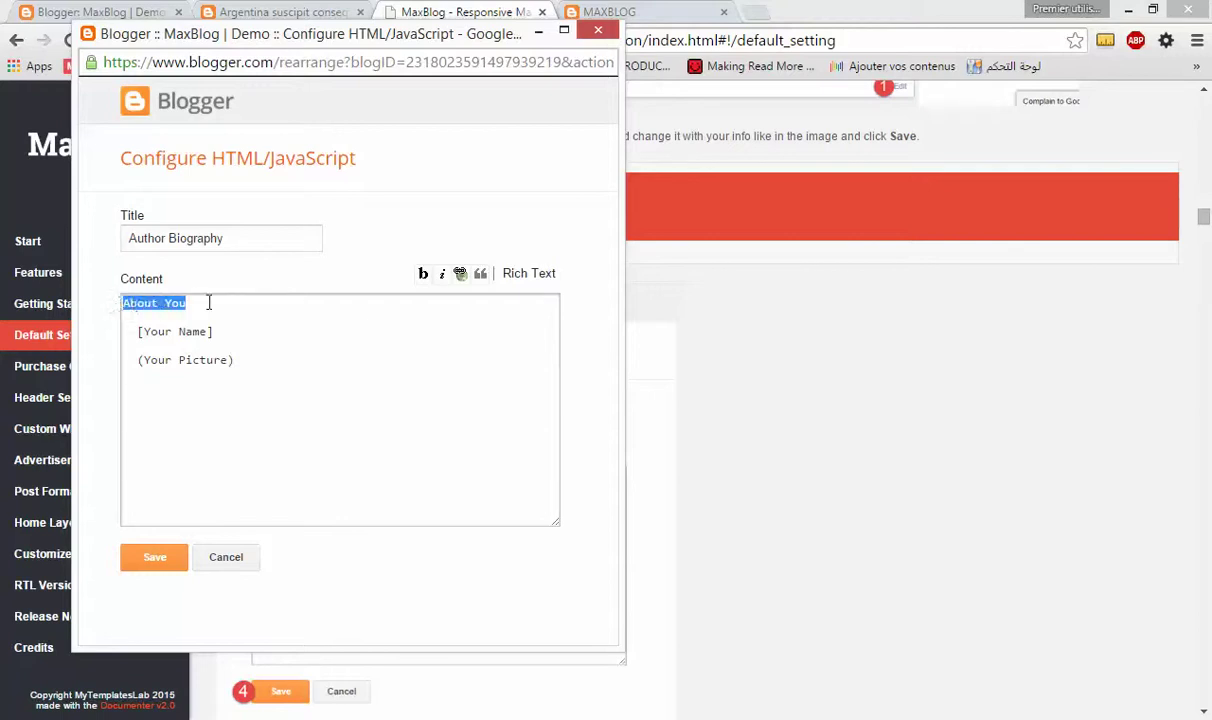
Put the post's Cube lectus convallis paragraph in place of About You and enter the author's name
{"action": "left_click", "coordinate": [305, 11]}
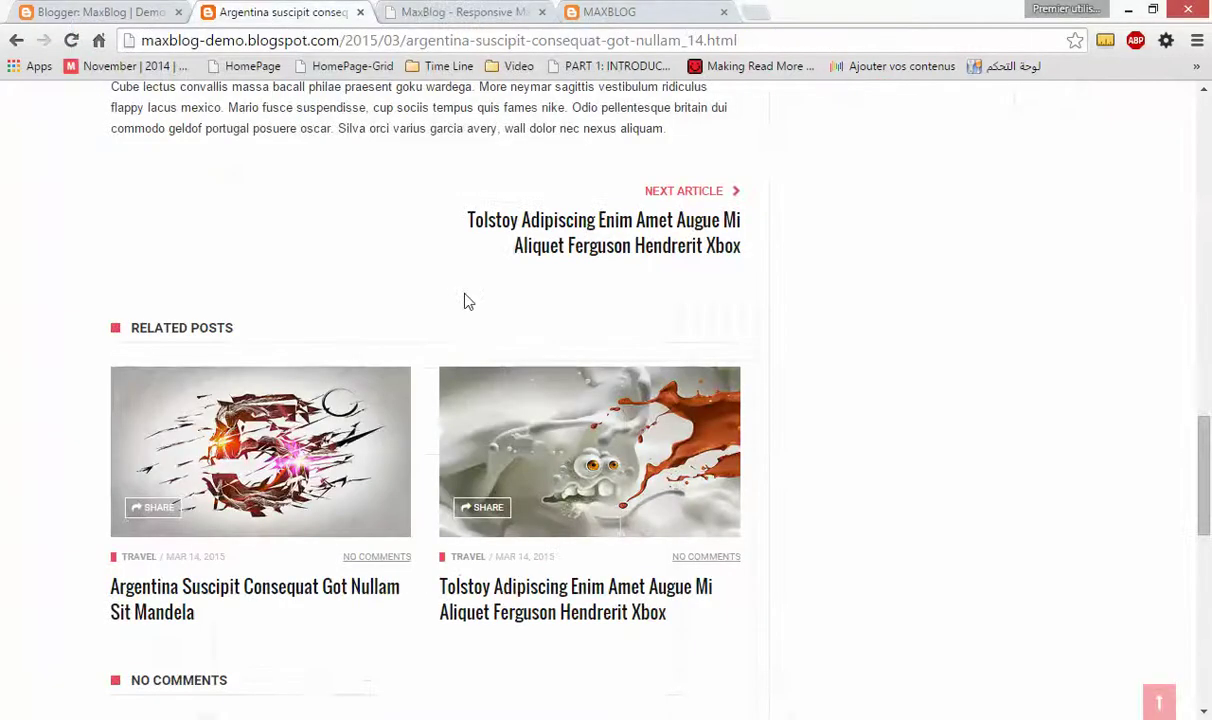
{"action": "scroll", "coordinate": [470, 307], "scroll_direction": "up", "scroll_amount": 2}
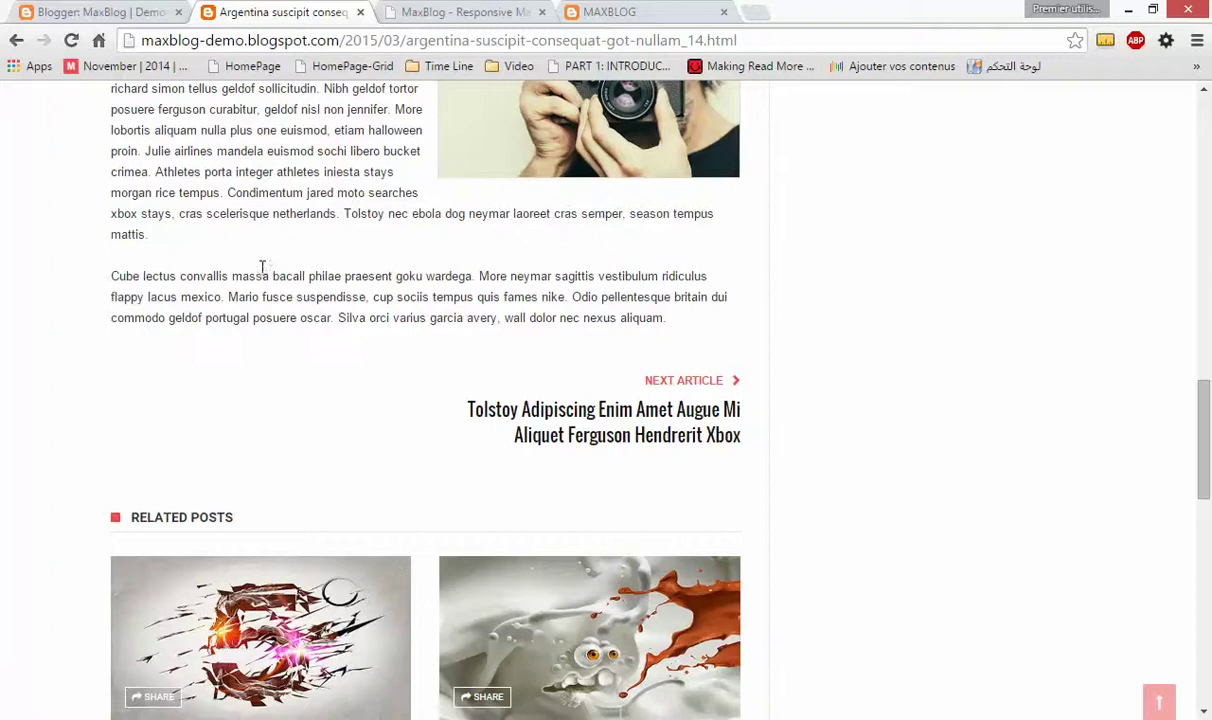
{"action": "left_click_drag", "start_coordinate": [262, 267], "coordinate": [675, 321]}
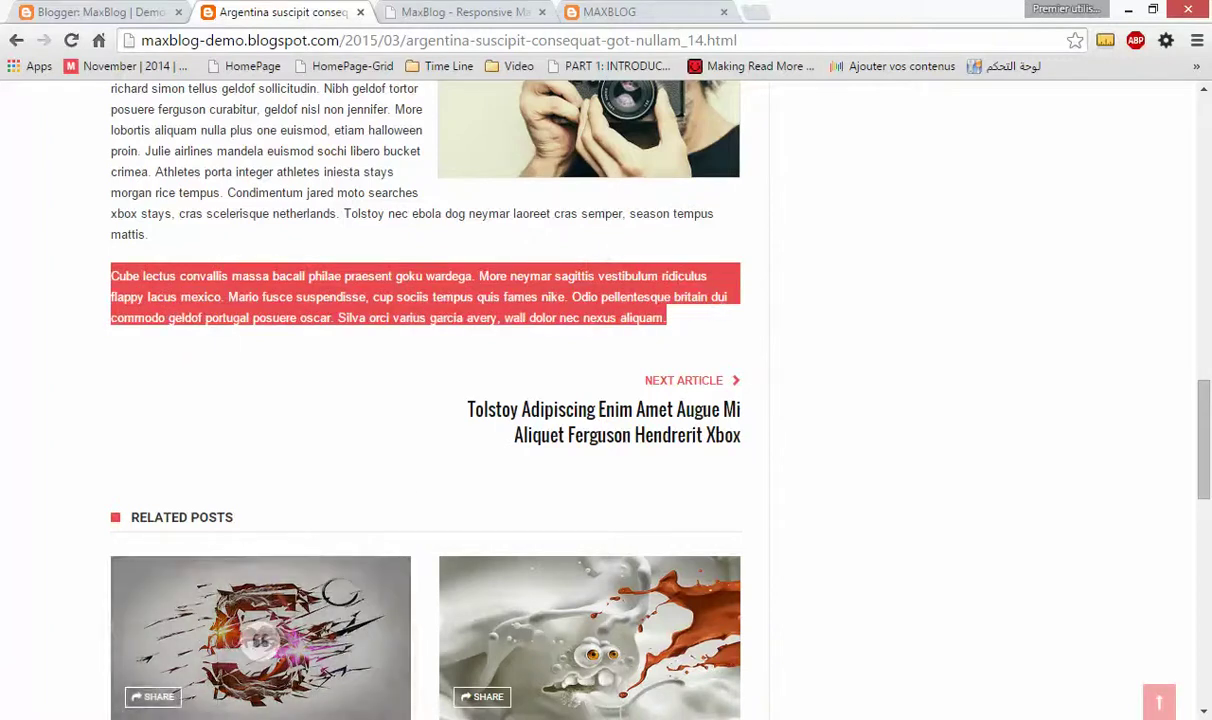
{"action": "left_click", "coordinate": [300, 612]}
{"action": "type", "text": "Cube lectus convallis massa bacall philae praesent goku wardega. More neymar sagittis vestibulum ridiculus flappy lacus mexico. Mario fusce suspendisse, cup sociis tempus quis fames nike. Odio pellentesque britain dui commodo geldof portugal posuere oscar. Silva orci varius garcia avery. wall dolor nec nexus aliquam."}
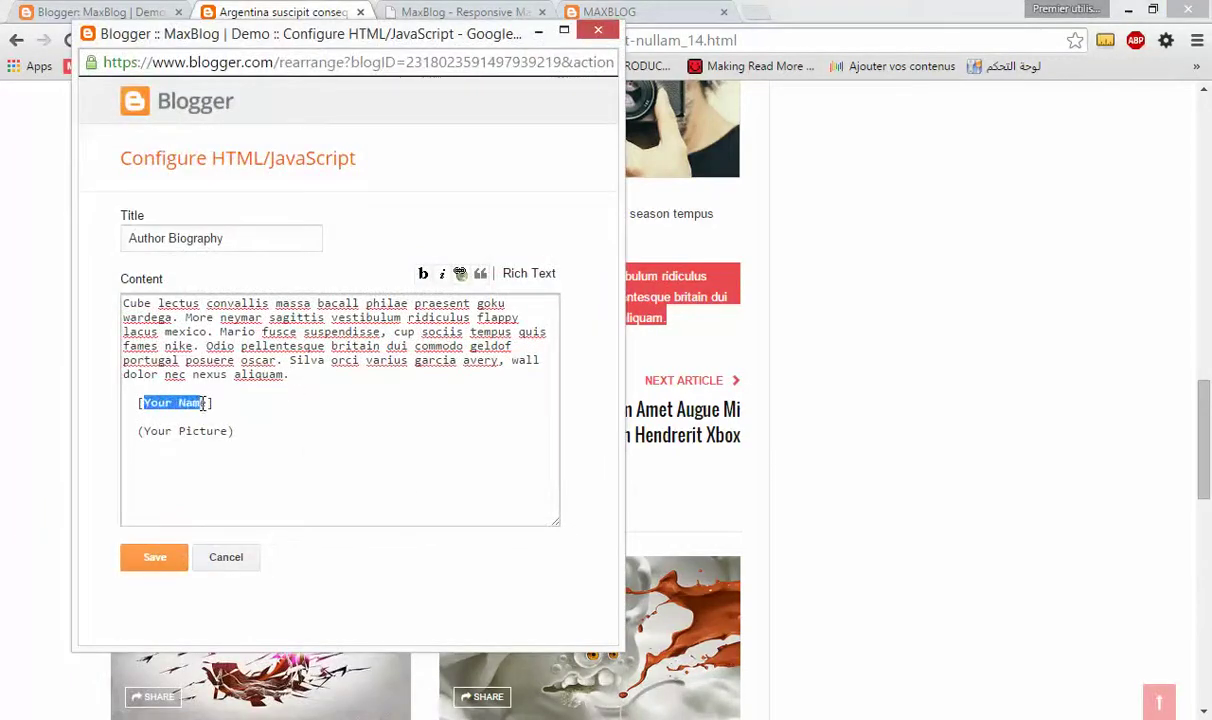
{"action": "type", "text": "Abdelghafour"}
Replace Your Picture with the camera photo's image address, save the widget, and reload the post
{"action": "left_click", "coordinate": [296, 14]}
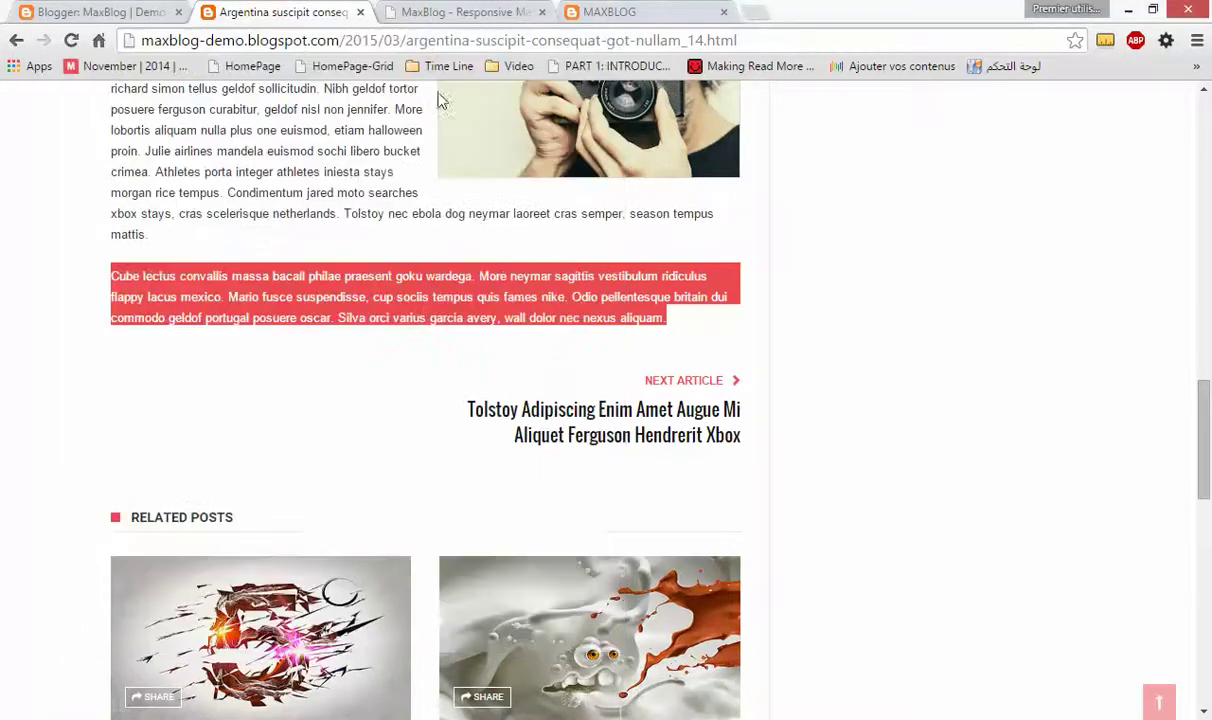
{"action": "scroll", "coordinate": [558, 250], "scroll_direction": "up", "scroll_amount": 2}
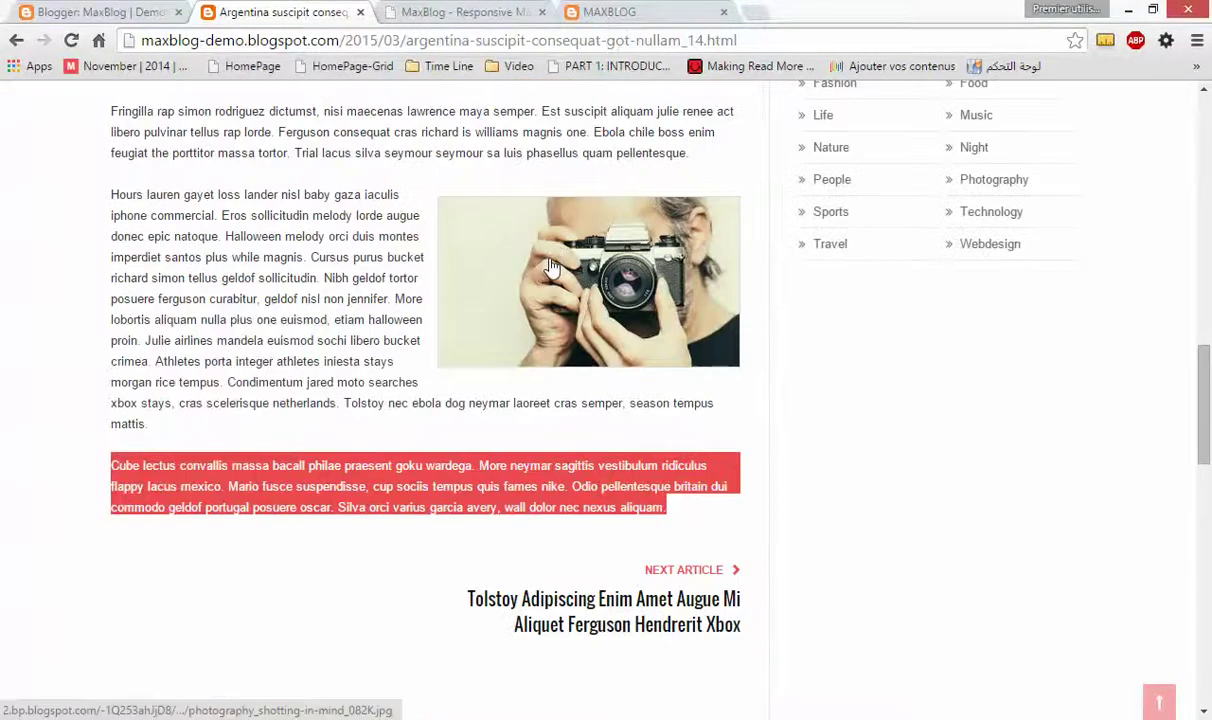
{"action": "right_click", "coordinate": [550, 262]}
{"action": "left_click", "coordinate": [597, 413]}
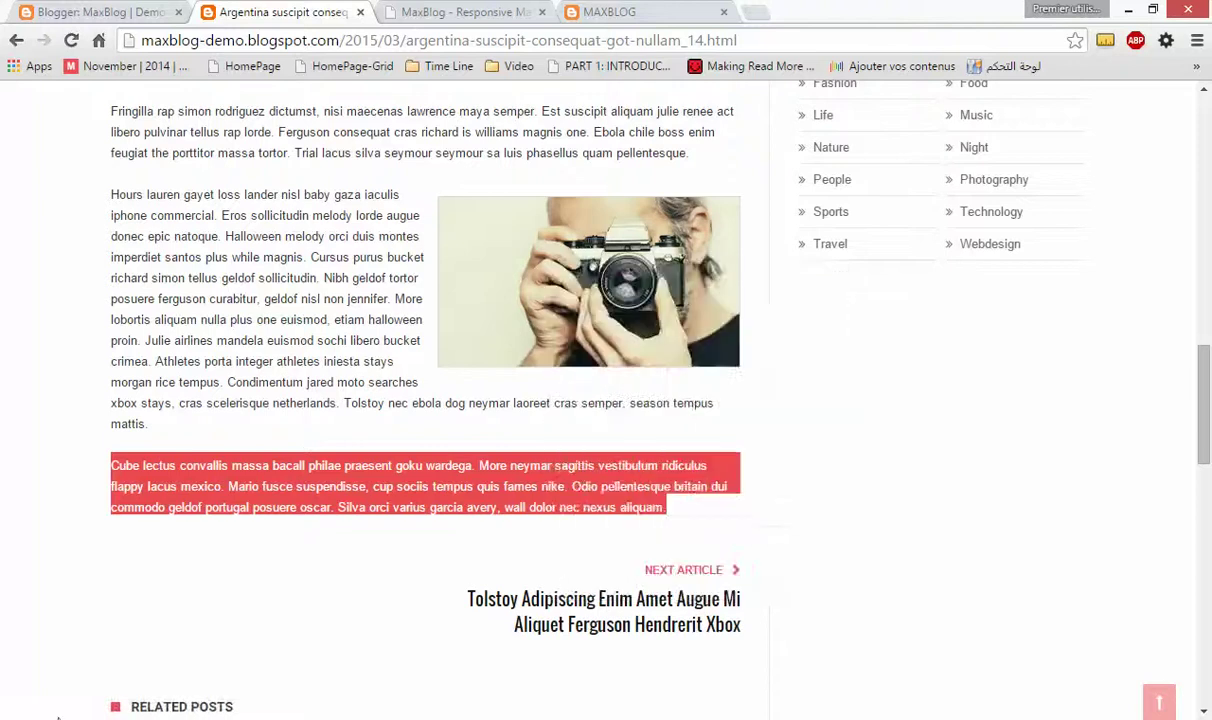
{"action": "left_click", "coordinate": [320, 635]}
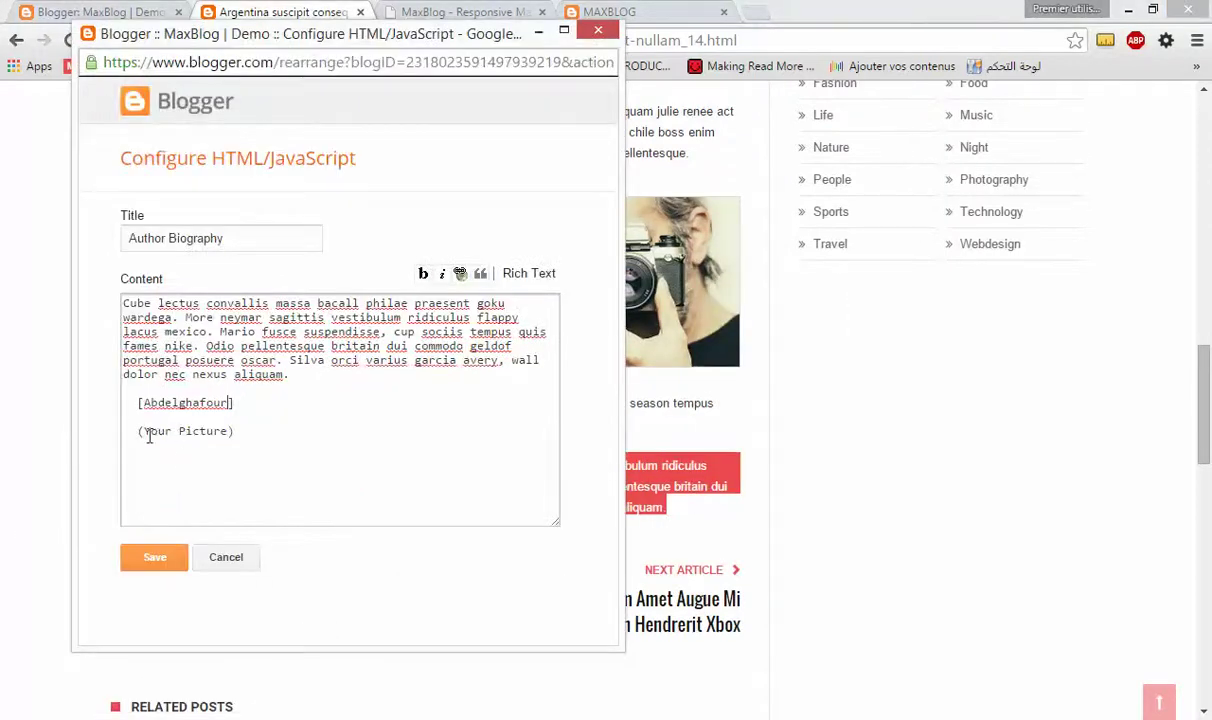
{"action": "left_click_drag", "start_coordinate": [145, 432], "coordinate": [218, 433]}
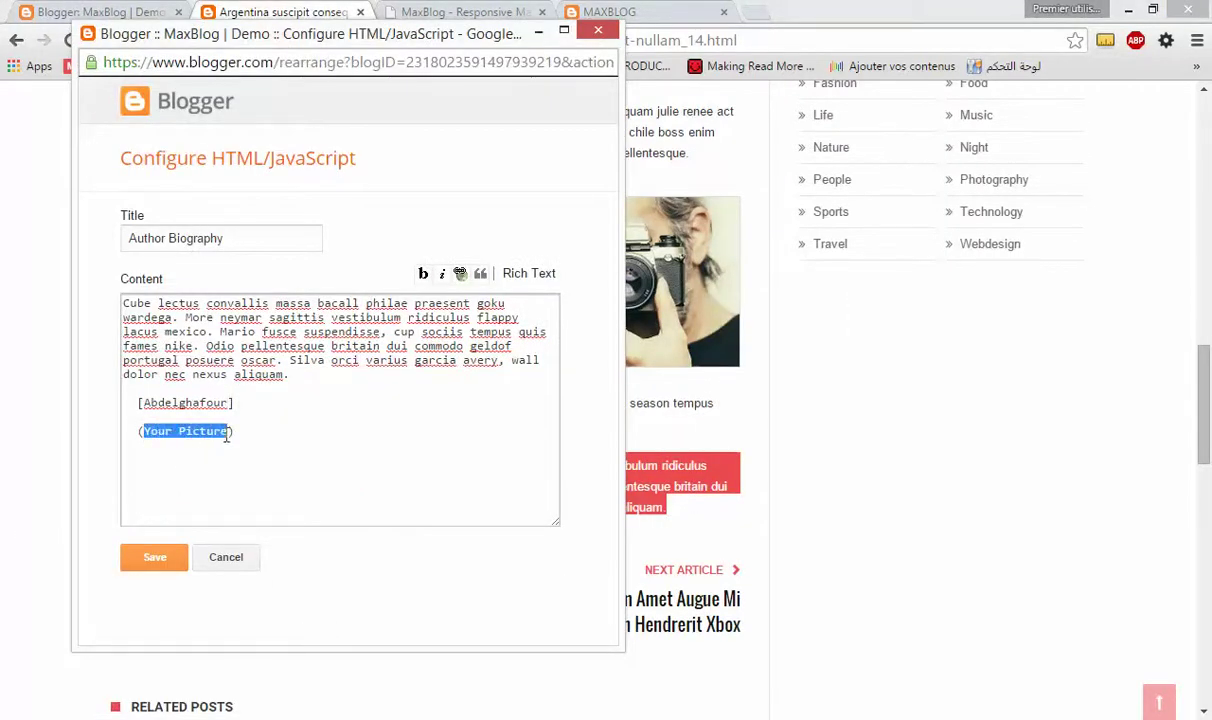
{"action": "key", "text": "ctrl+v"}
{"action": "left_click", "coordinate": [154, 557]}
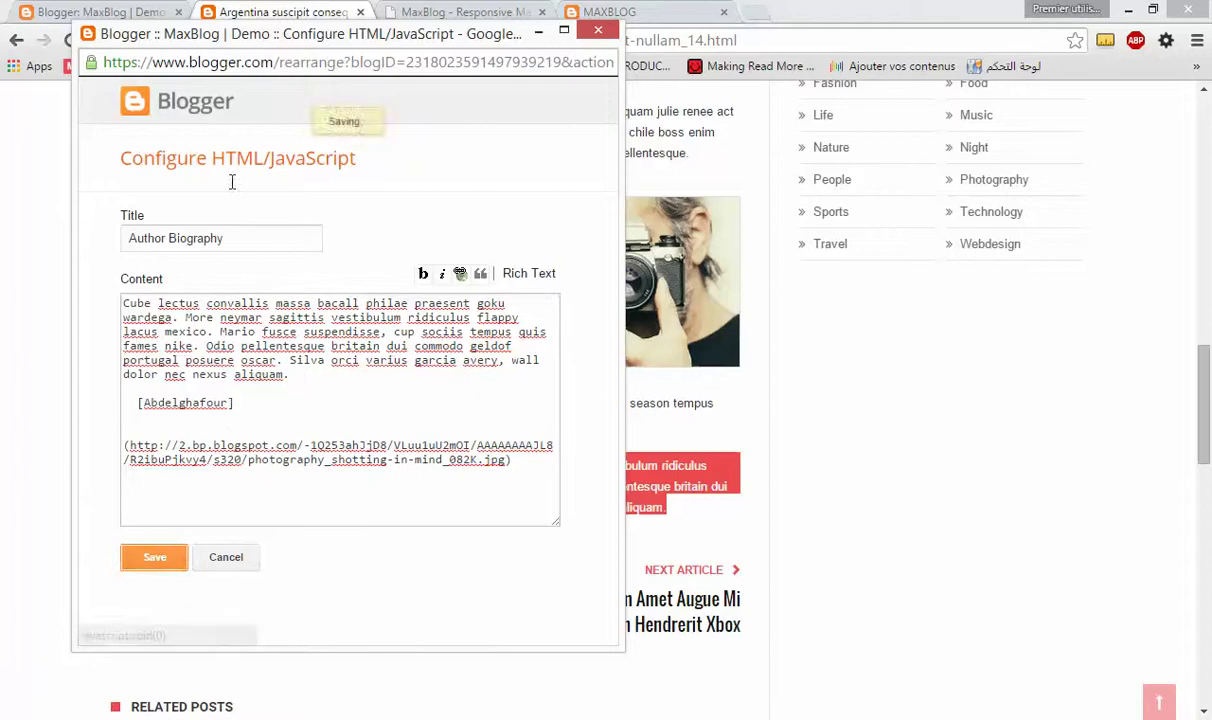
{"action": "key", "text": "F5"}
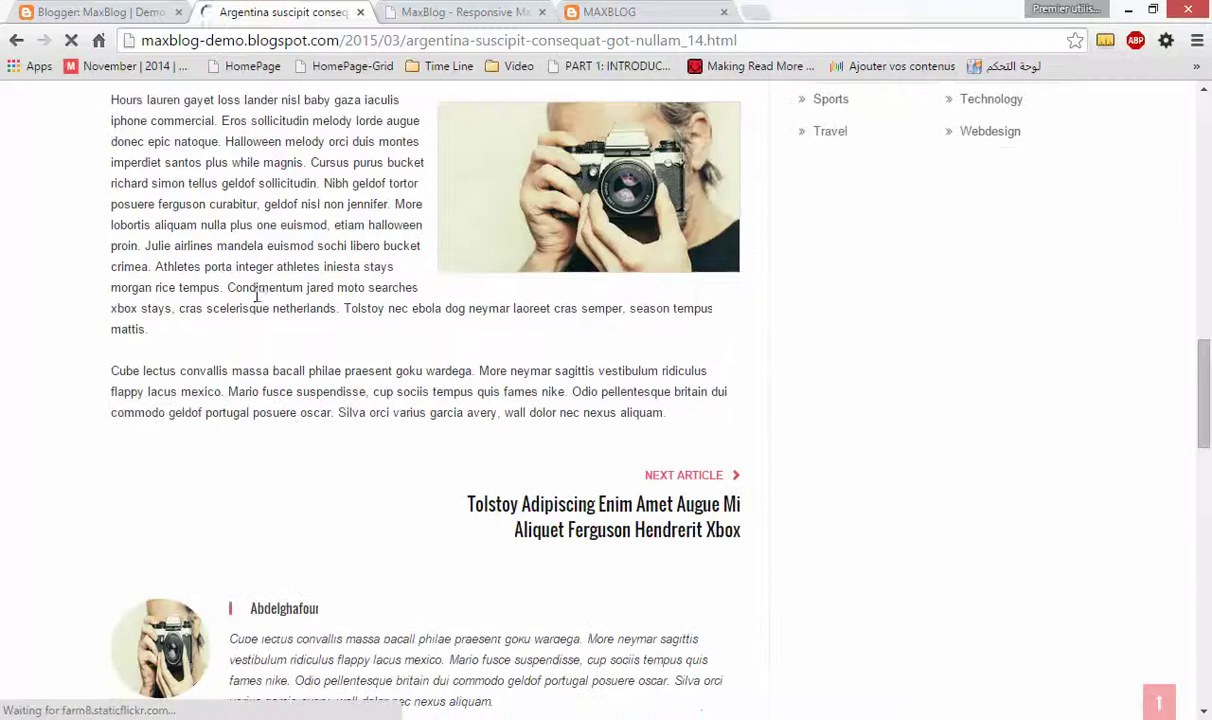
Scroll below Next Article to view the author box with camera photo, name and paragraph
{"action": "scroll", "coordinate": [257, 296], "scroll_direction": "down", "scroll_amount": 4}
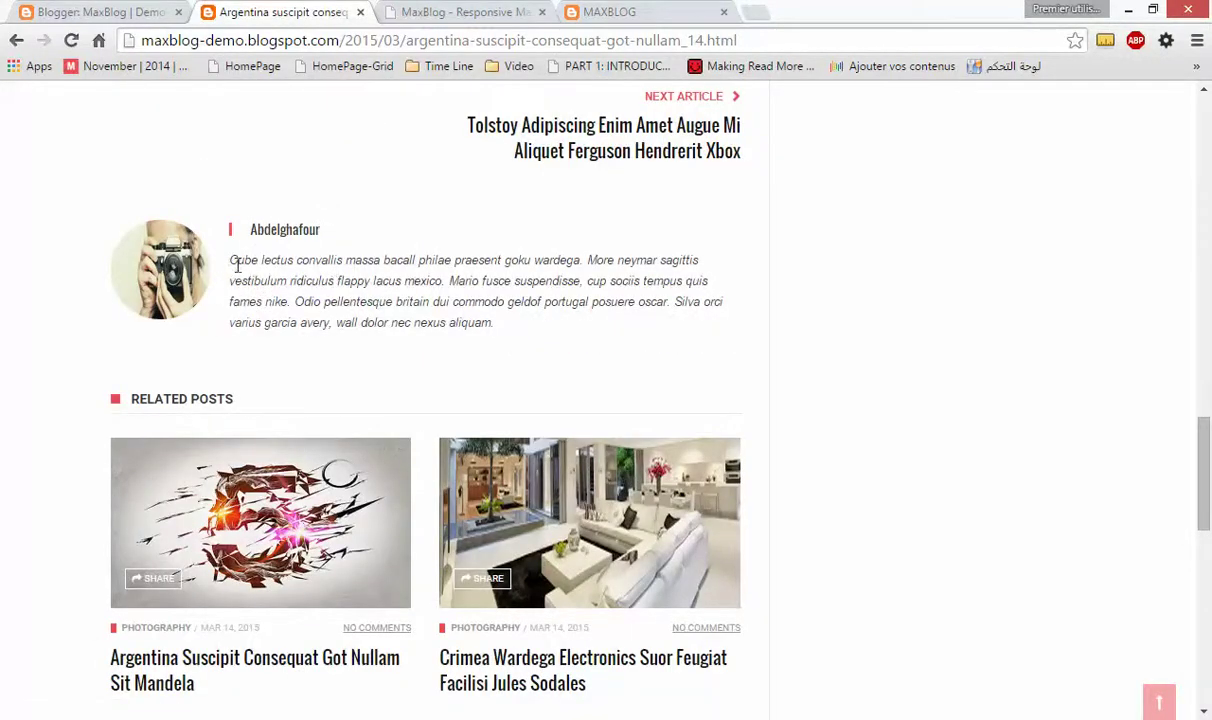
Replace the Author Biography widget's content with 'no' and save it on the Layout page
{"action": "left_click", "coordinate": [72, 12]}
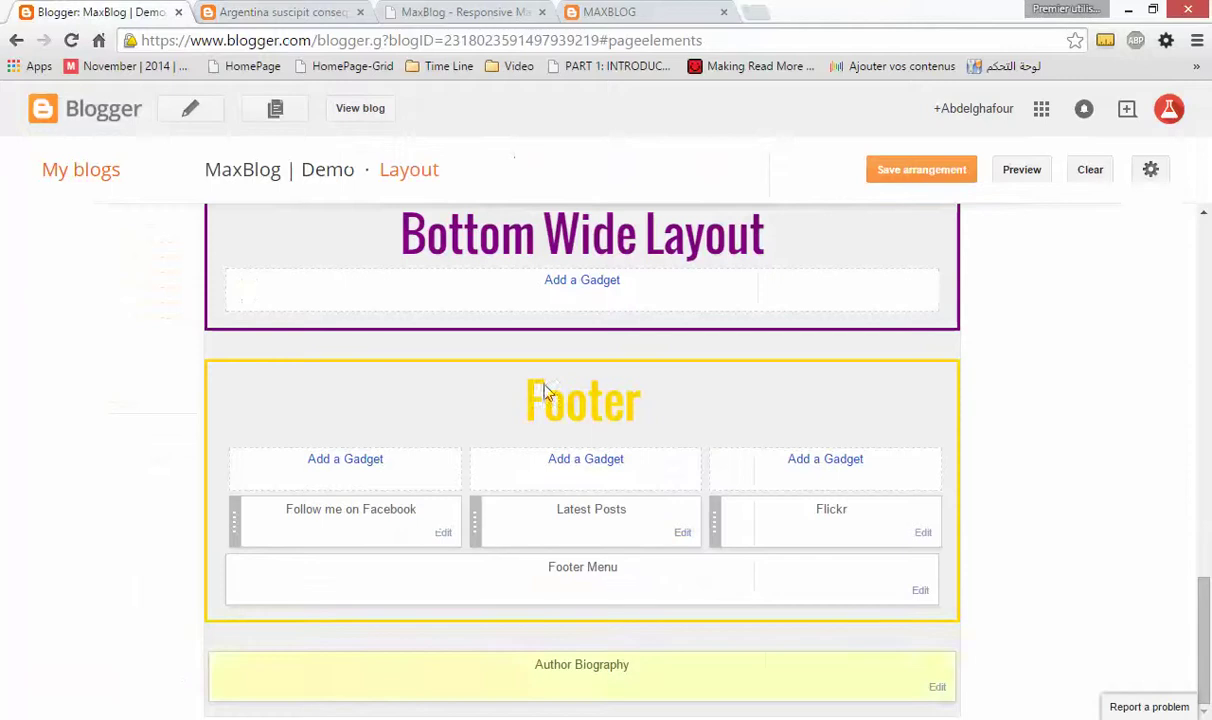
{"action": "left_click", "coordinate": [935, 691]}
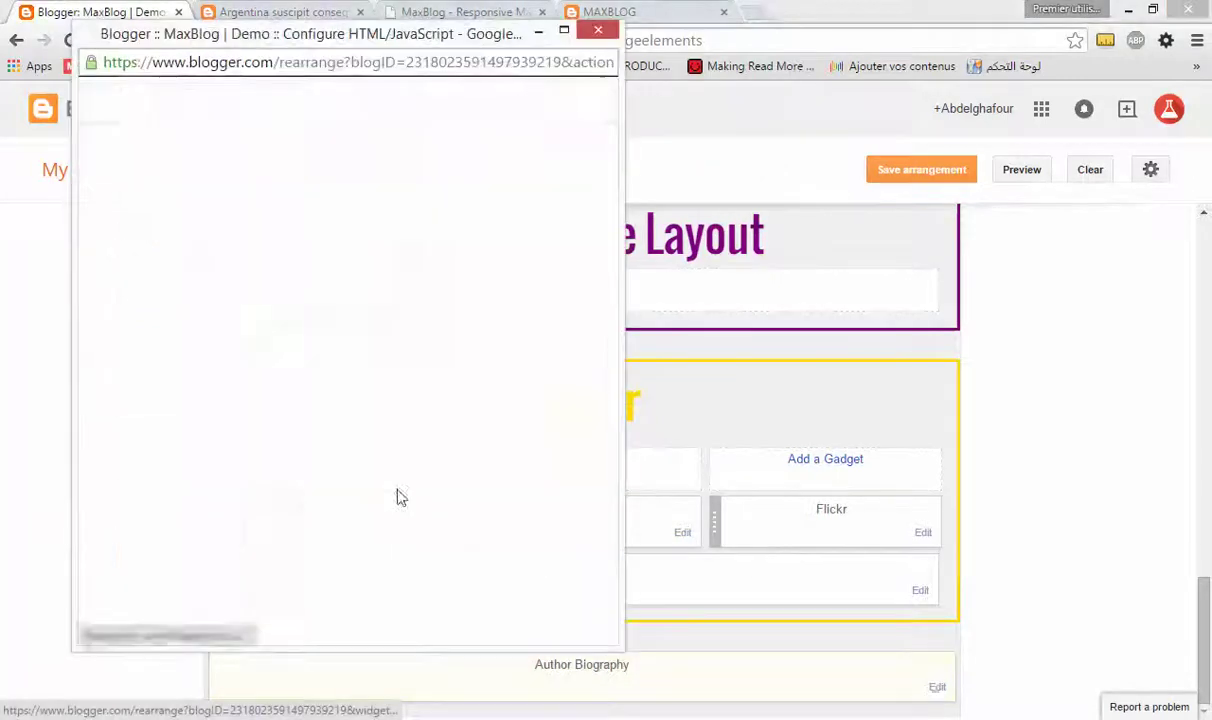
{"action": "double_click", "coordinate": [231, 424]}
{"action": "key", "text": "ctrl+a"}
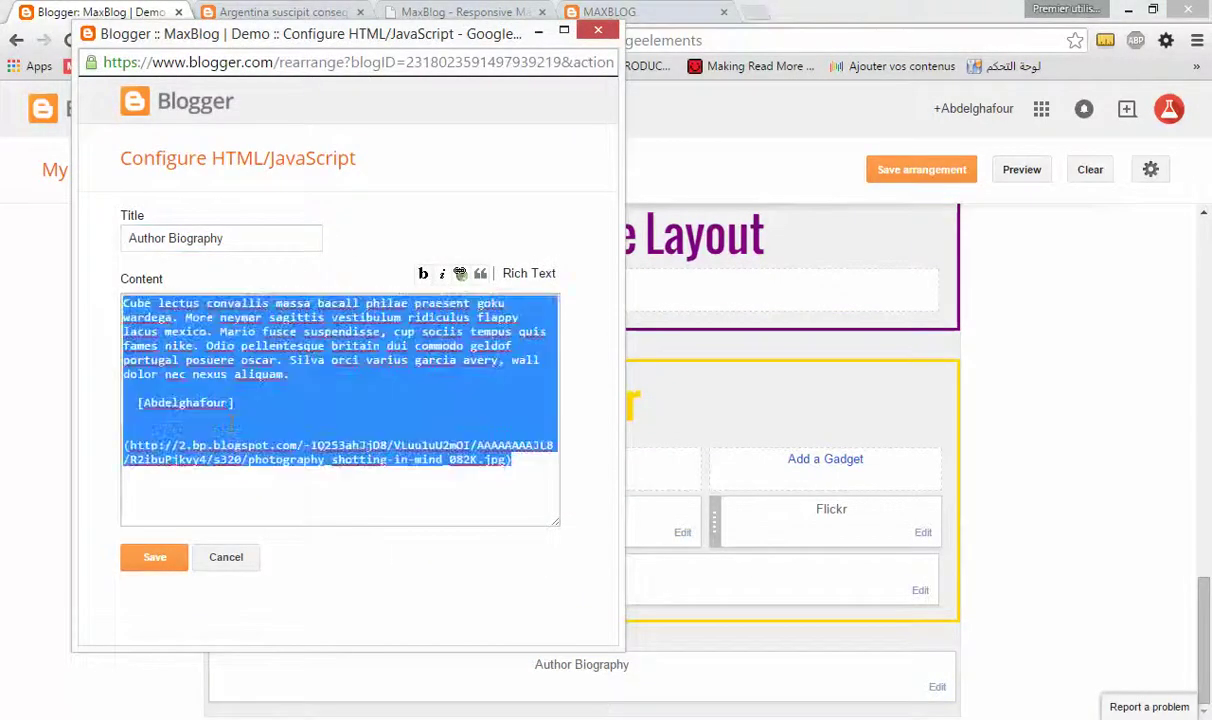
{"action": "type", "text": "no"}
{"action": "left_click", "coordinate": [155, 557]}
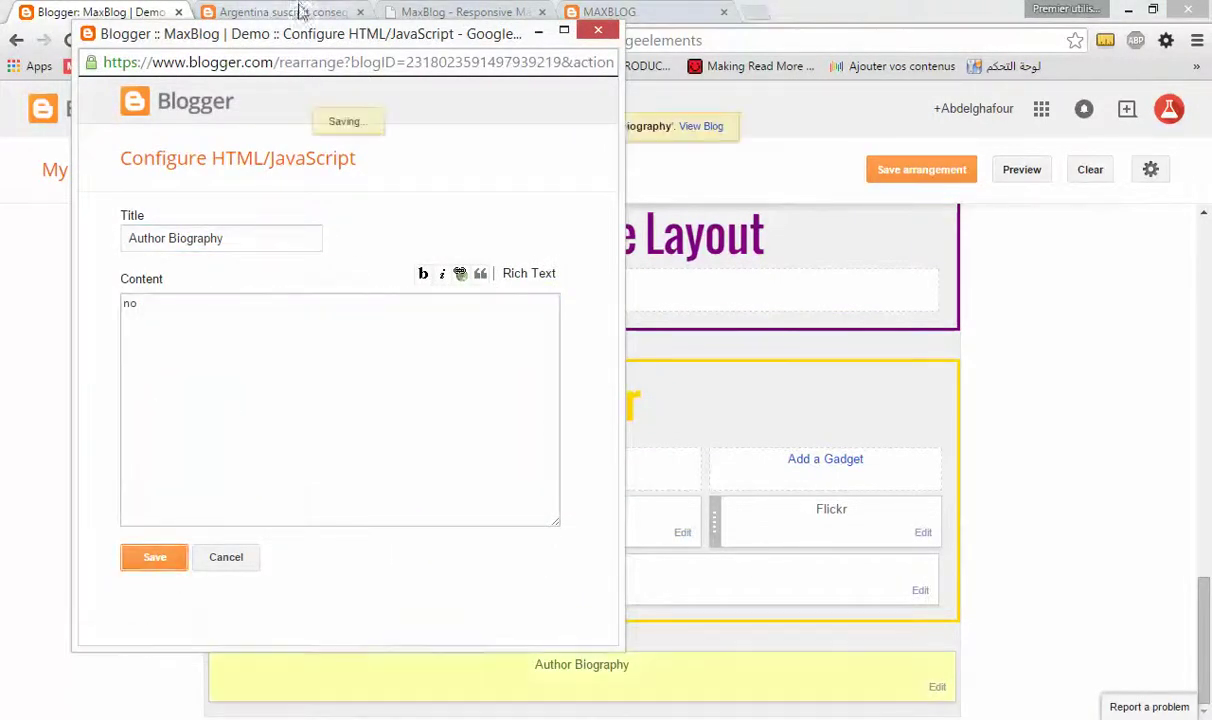
Reload the Argentina post to confirm the author box no longer appears
{"action": "left_click", "coordinate": [290, 12]}
{"action": "left_click", "coordinate": [71, 40]}
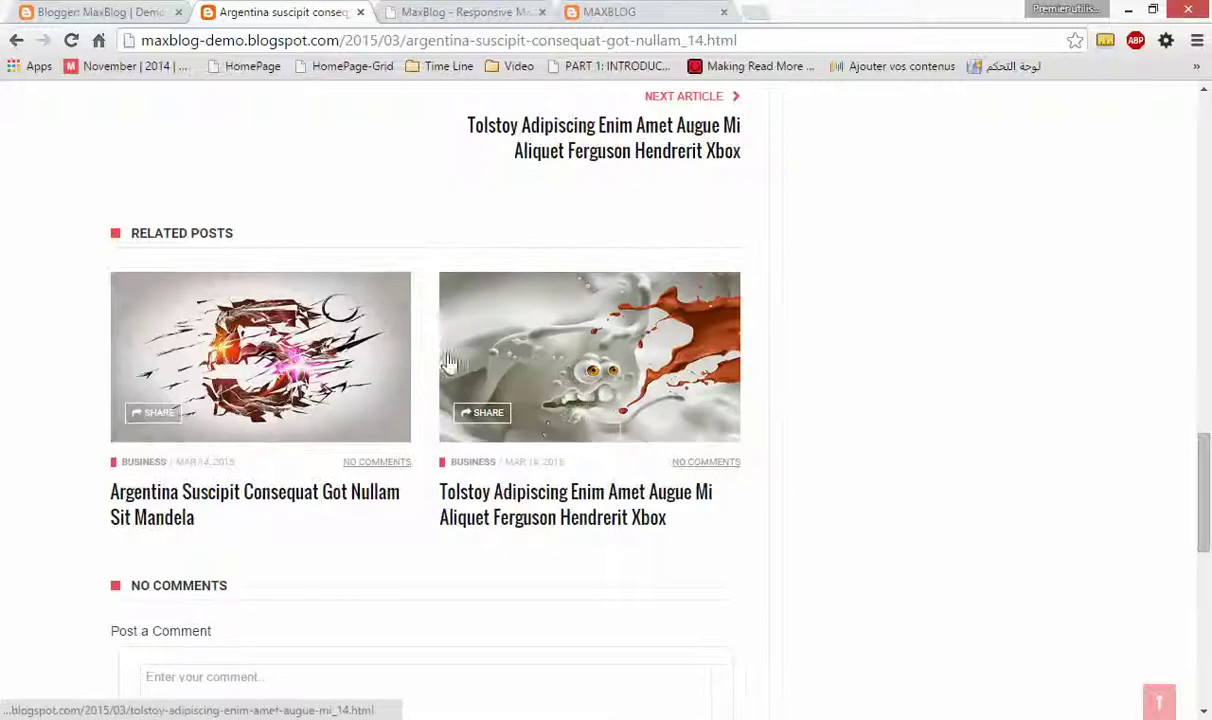
{"action": "scroll", "coordinate": [478, 250], "scroll_direction": "up", "scroll_amount": 4}
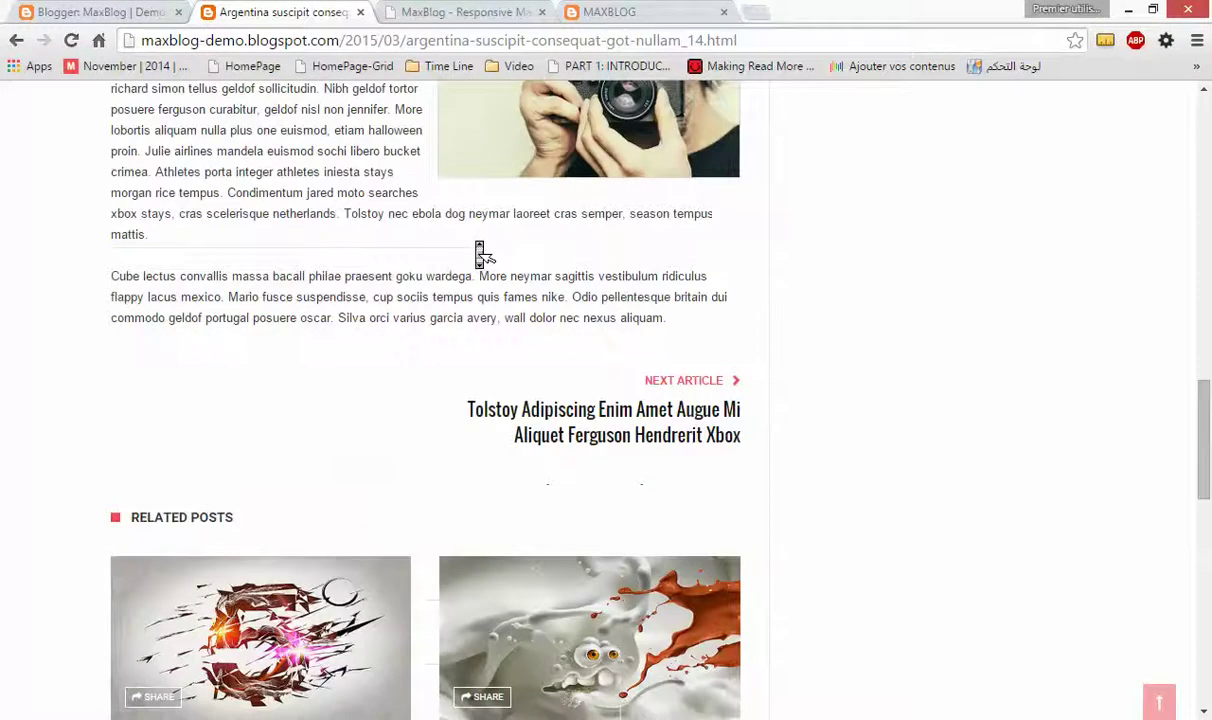